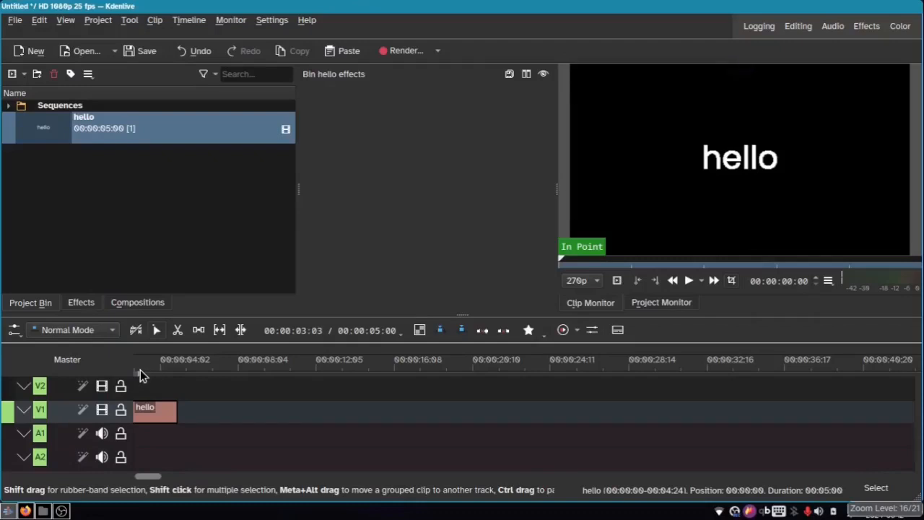
Return the playhead to the start and add the Transform effect to the hello title clip on V1
drag(140, 369, 136, 358)
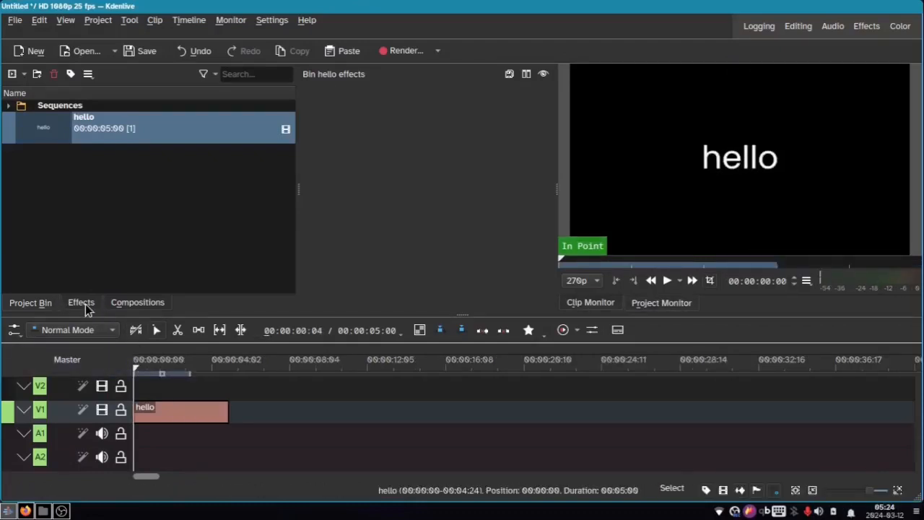
click(85, 303)
click(71, 92)
text(trans)
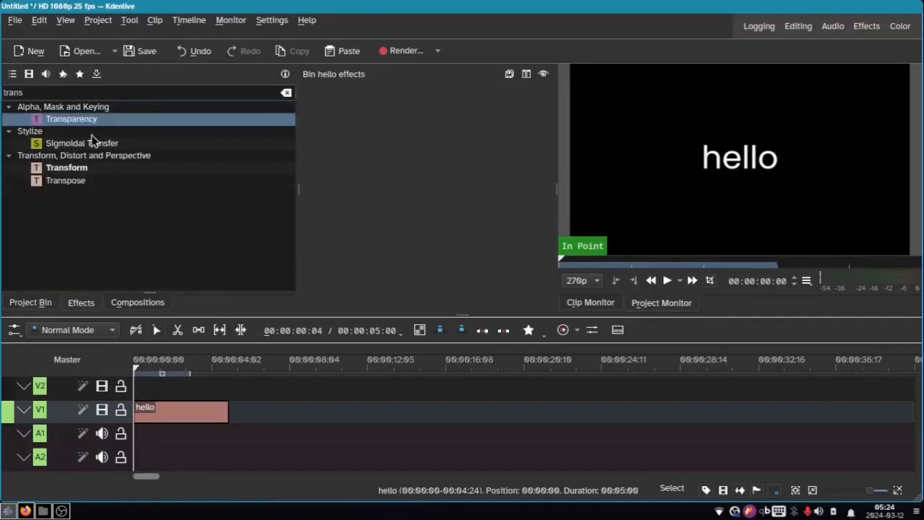
drag(81, 170, 164, 412)
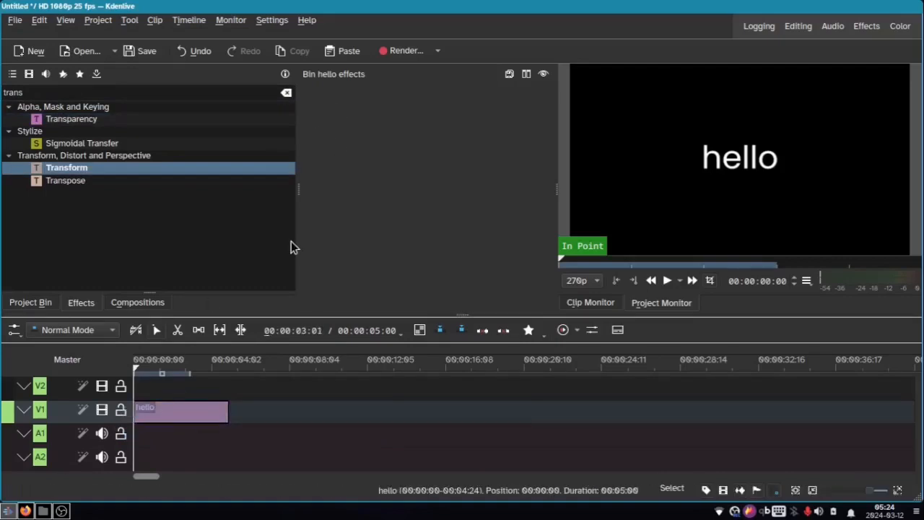
click(164, 412)
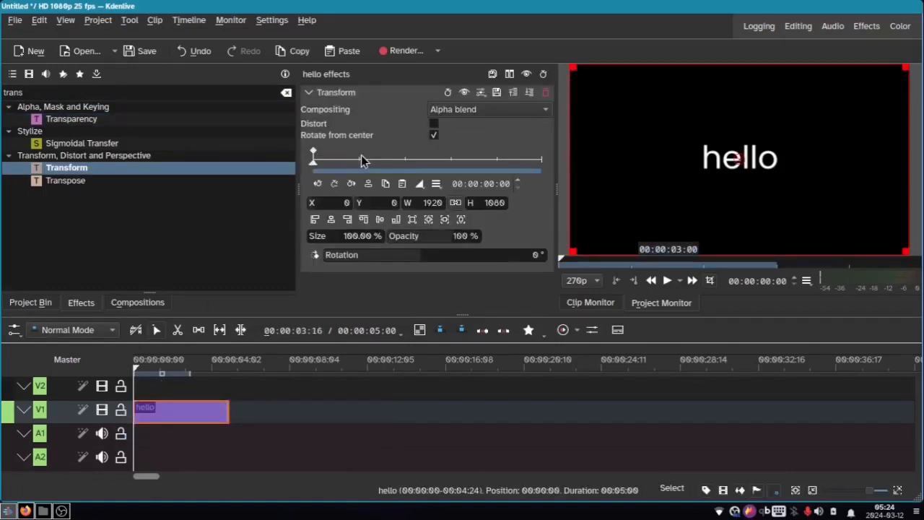
Add a Transform keyframe at 00:00:01:10 and set its position to X 293 and Y 152
drag(328, 159, 379, 166)
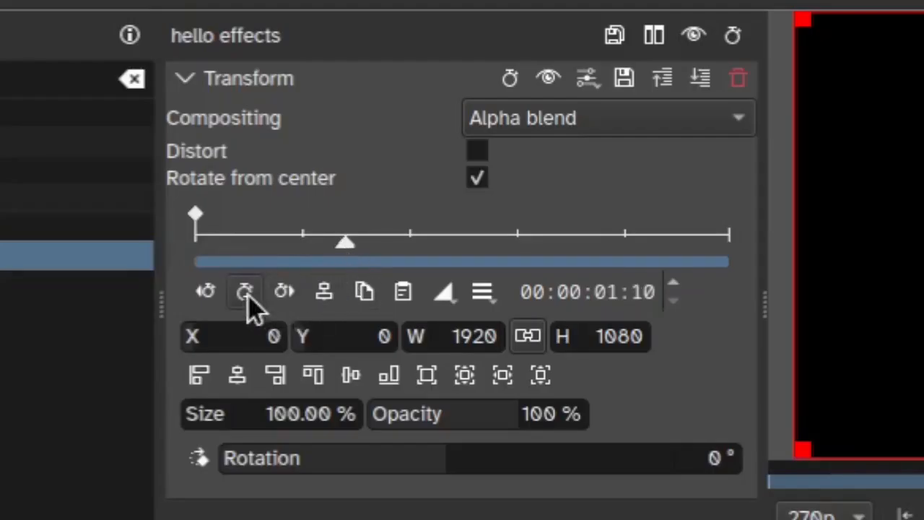
click(245, 290)
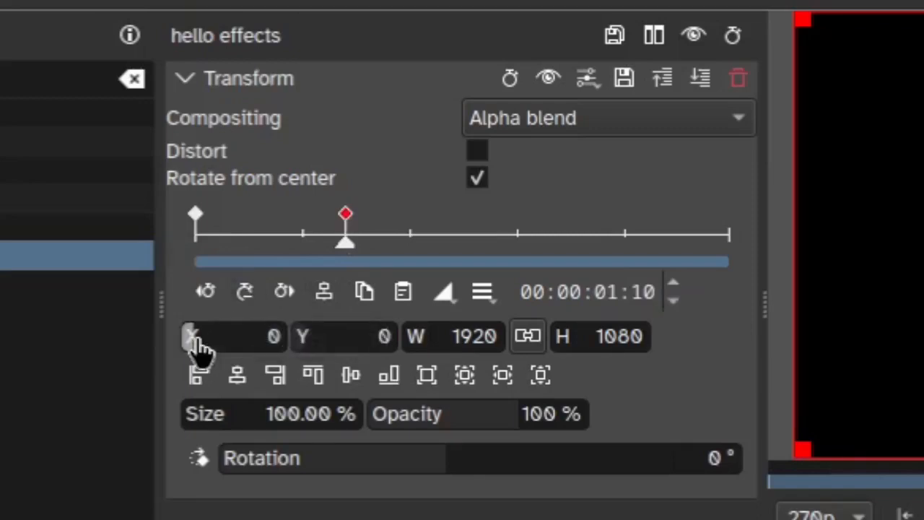
drag(196, 347, 250, 349)
drag(85, 330, 418, 327)
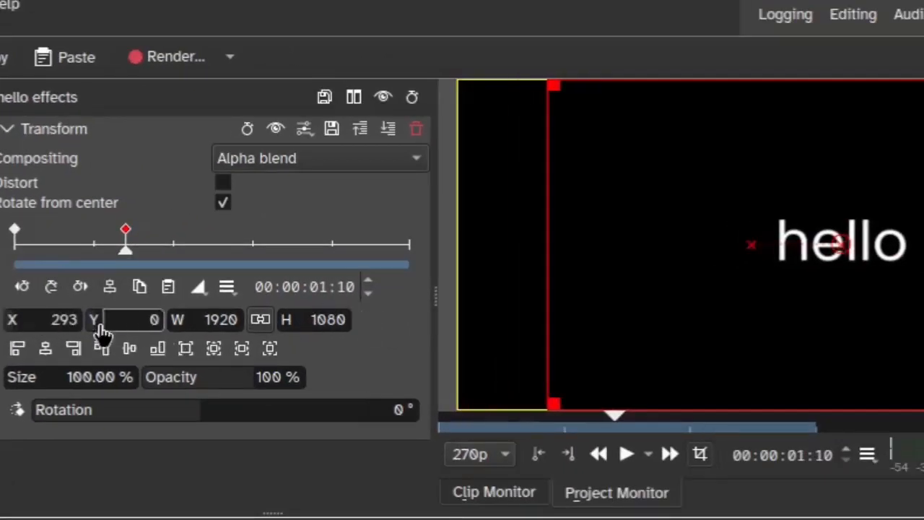
drag(133, 333, 198, 352)
drag(156, 339, 253, 344)
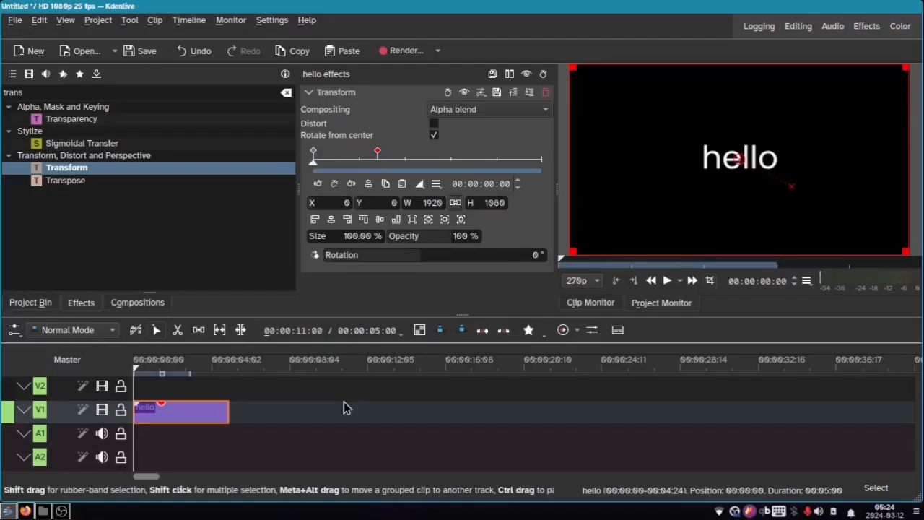
Play back the title's movement between the two keyframes and return the playhead toward the start
key(space)
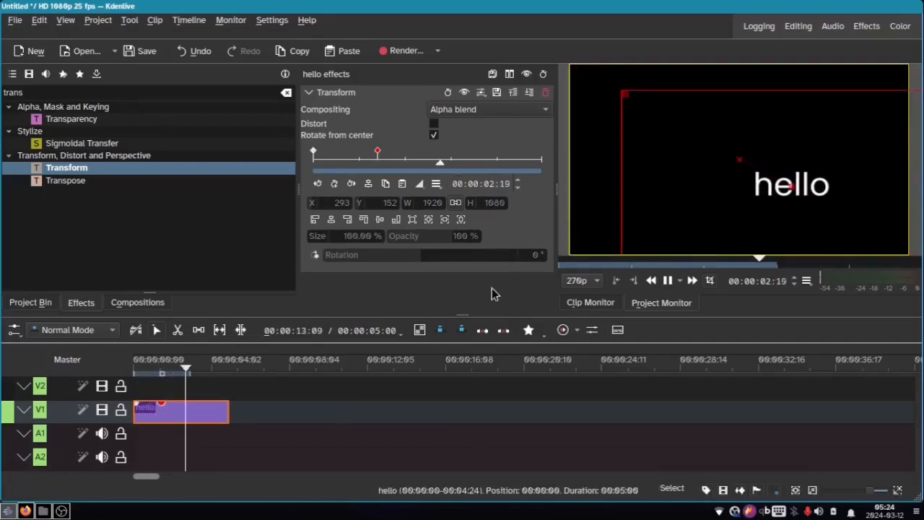
click(202, 367)
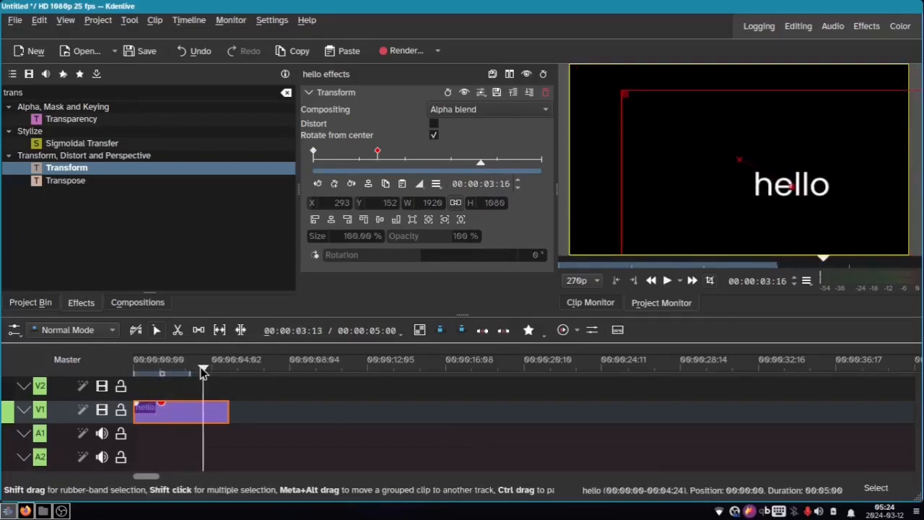
drag(202, 370, 134, 369)
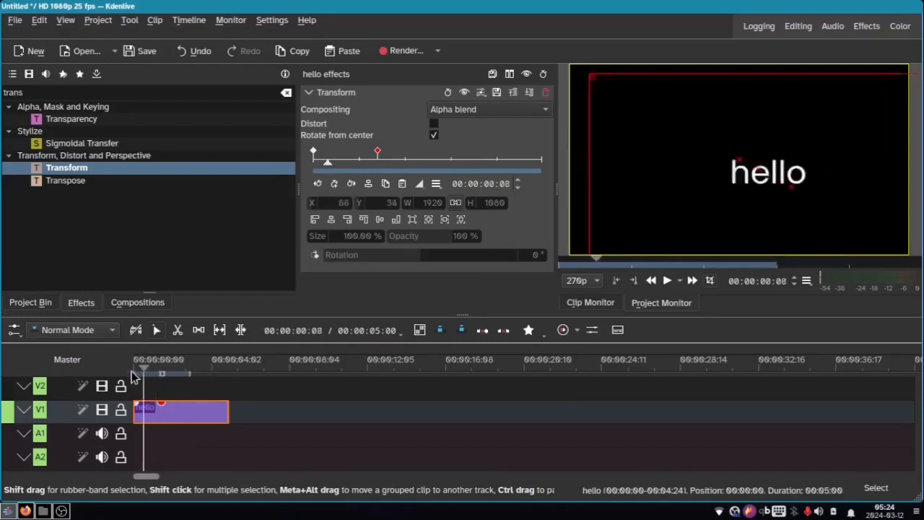
Set the interpolation of the first Transform keyframe to Exponential Out
click(314, 154)
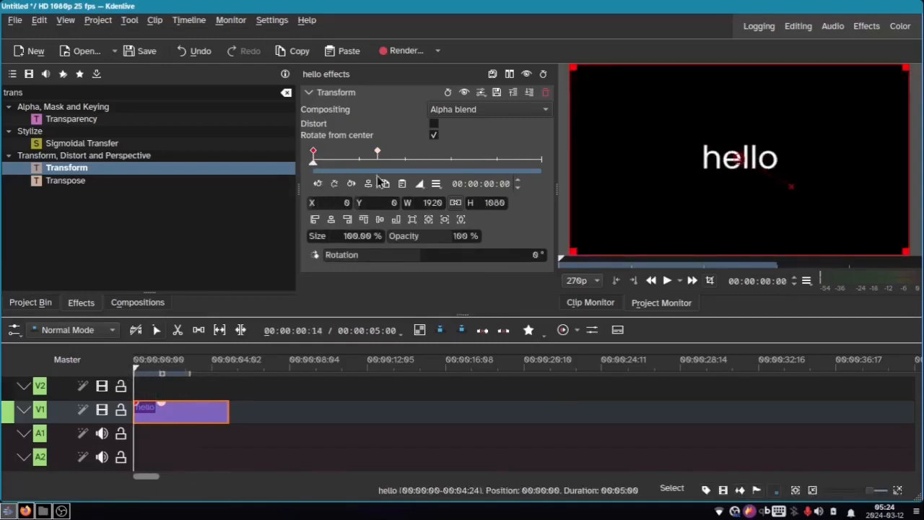
click(418, 184)
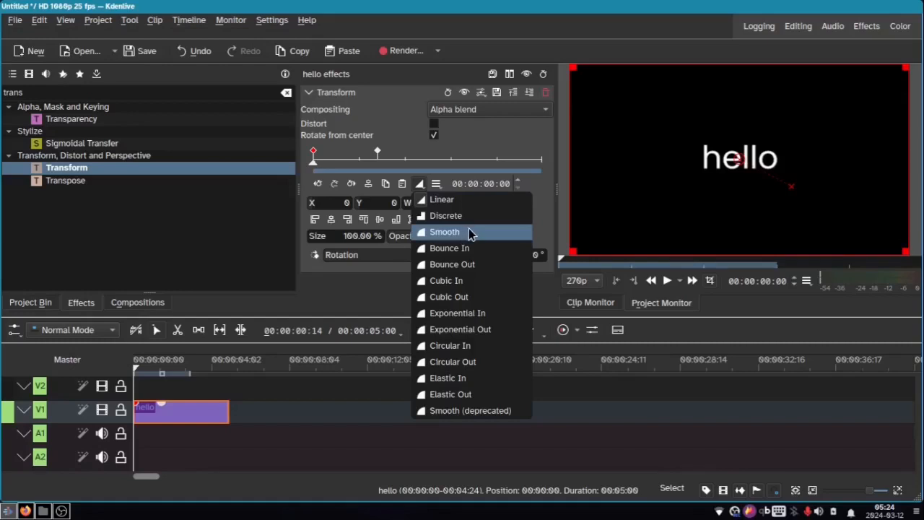
click(474, 337)
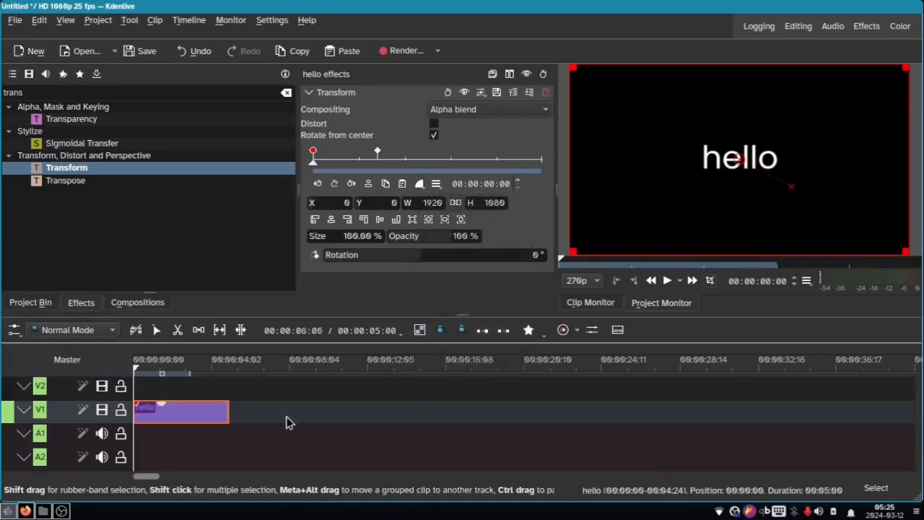
Play the hello title animation from the start twice to review the eased movement
key(space)
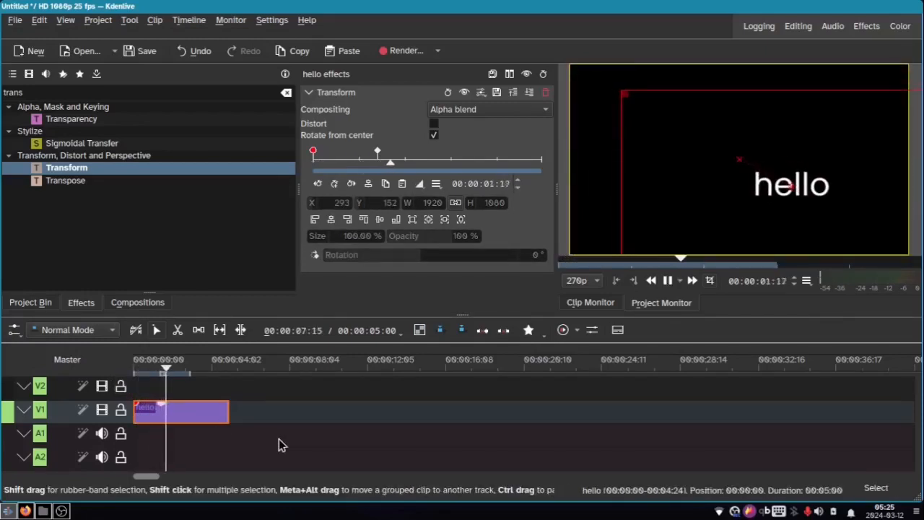
key(space)
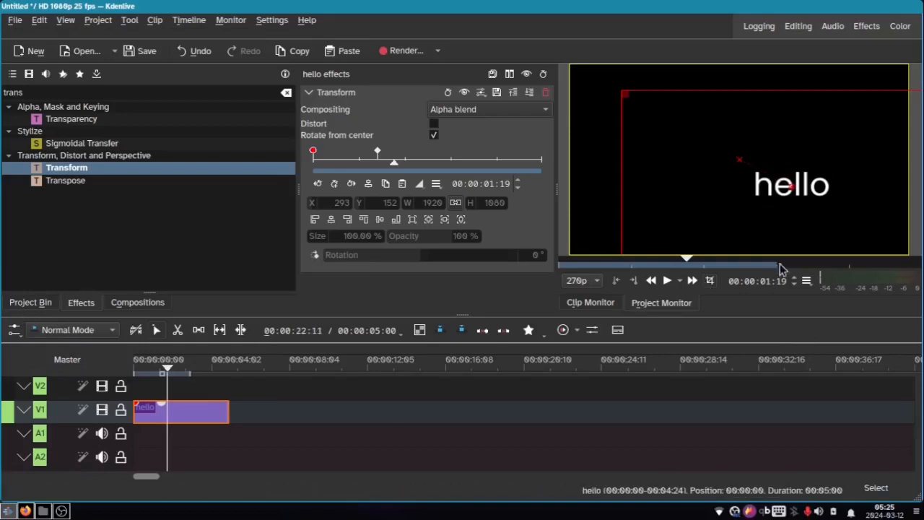
drag(167, 370, 132, 371)
key(space)
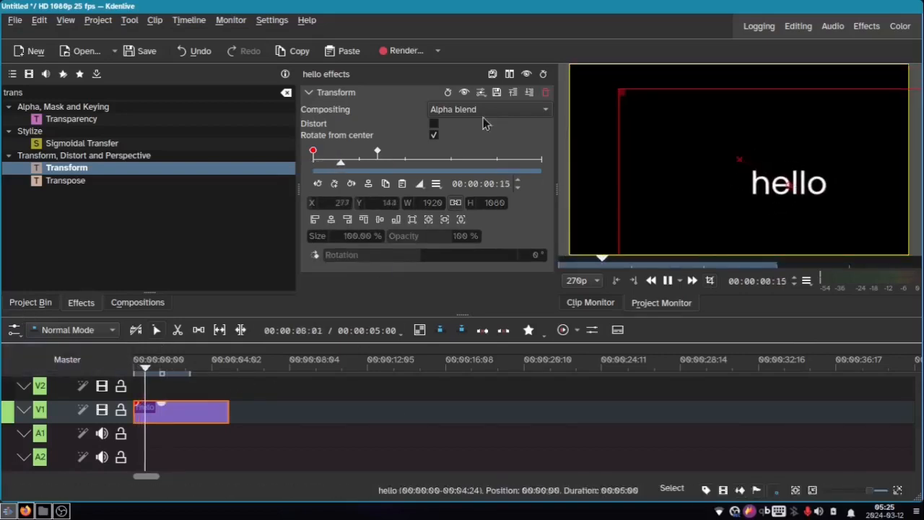
key(space)
Reposition the title at the second keyframe to the frame's centre, with X set to 0
click(377, 151)
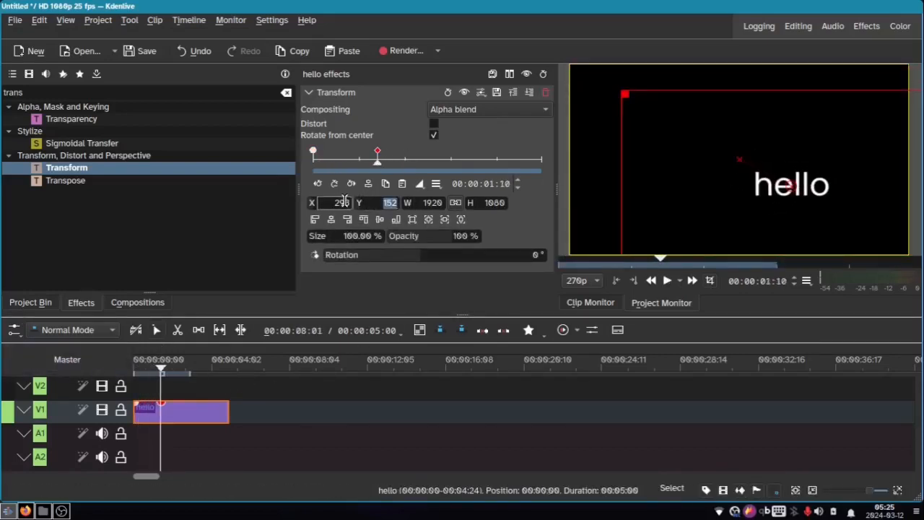
middle_click(344, 202)
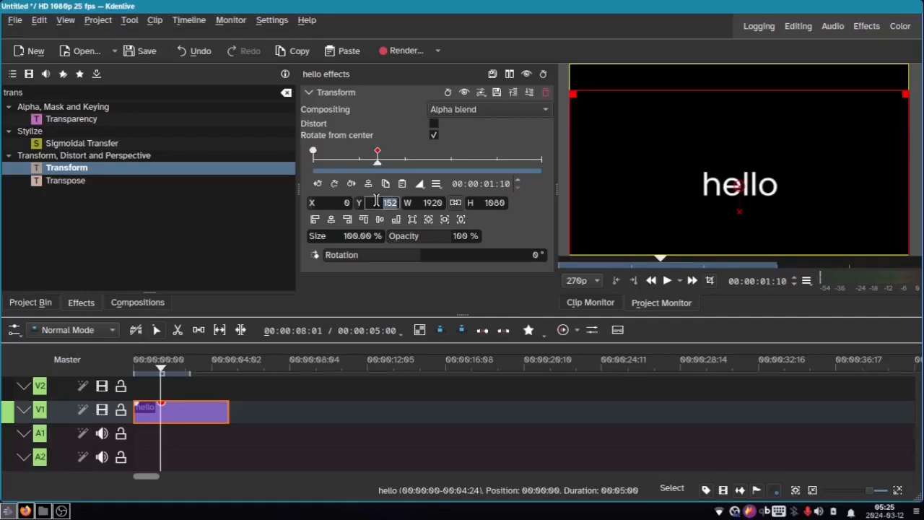
key(Return)
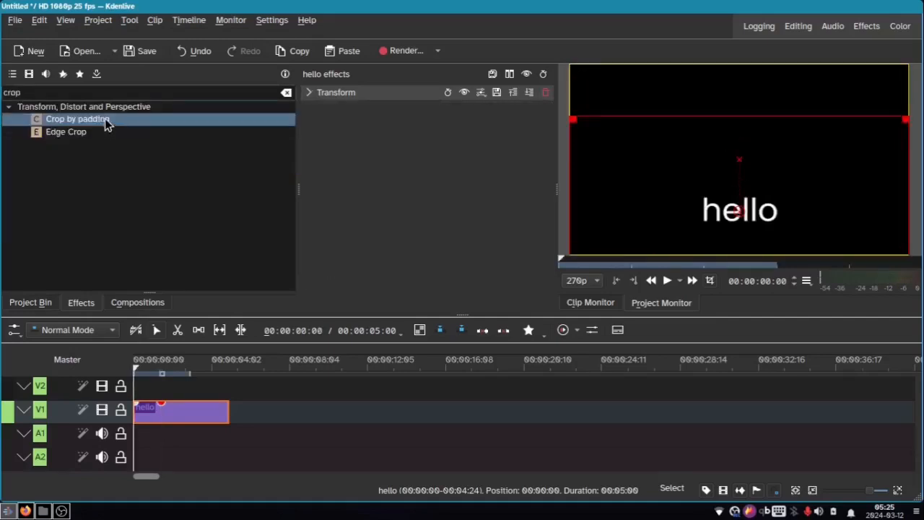
Add the Crop by padding effect to the hello clip and play back the text reveal
drag(107, 119, 418, 160)
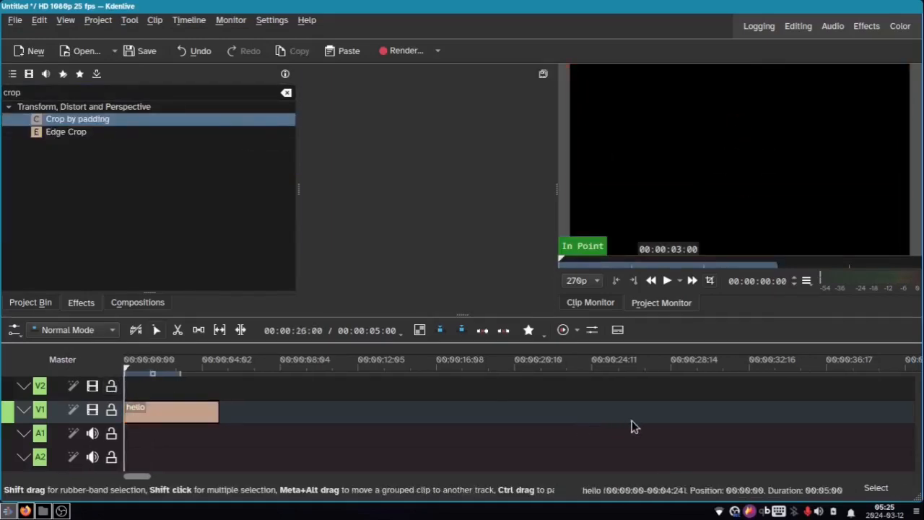
key(space)
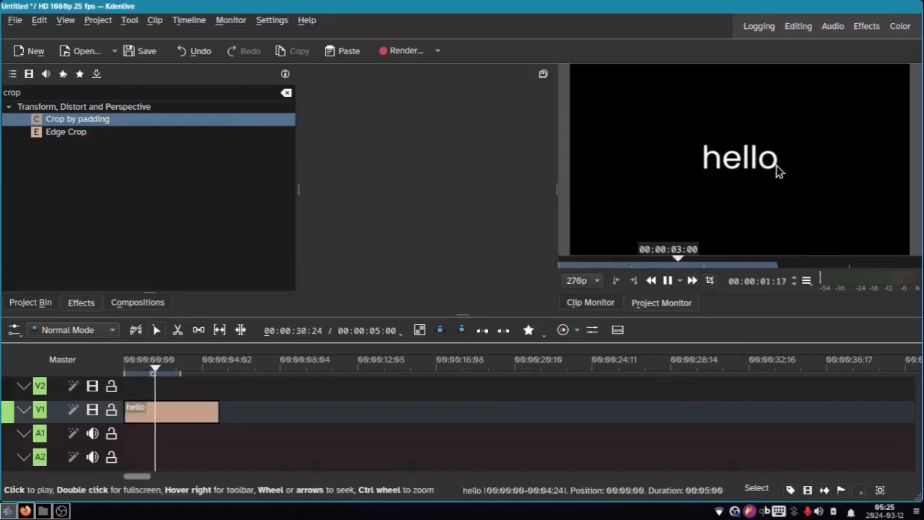
key(space)
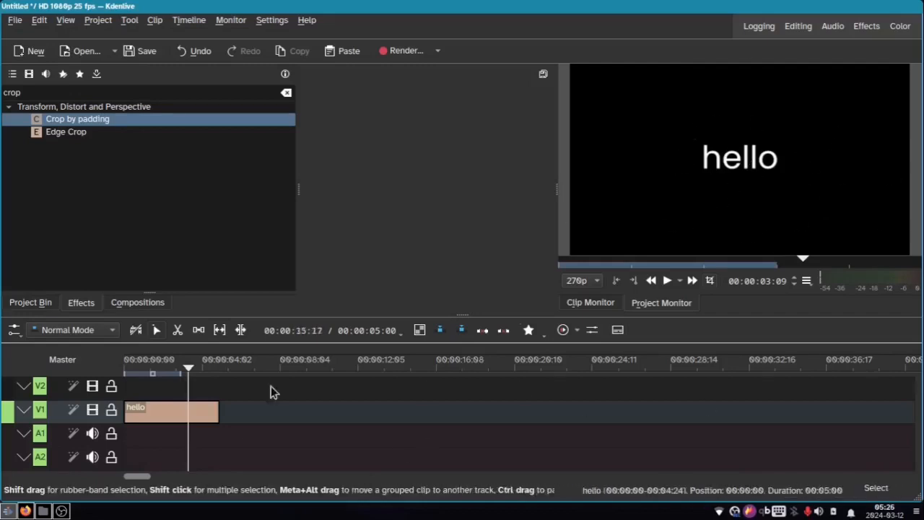
Delete the hello title clip from both the timeline and the project bin
click(184, 416)
key(Delete)
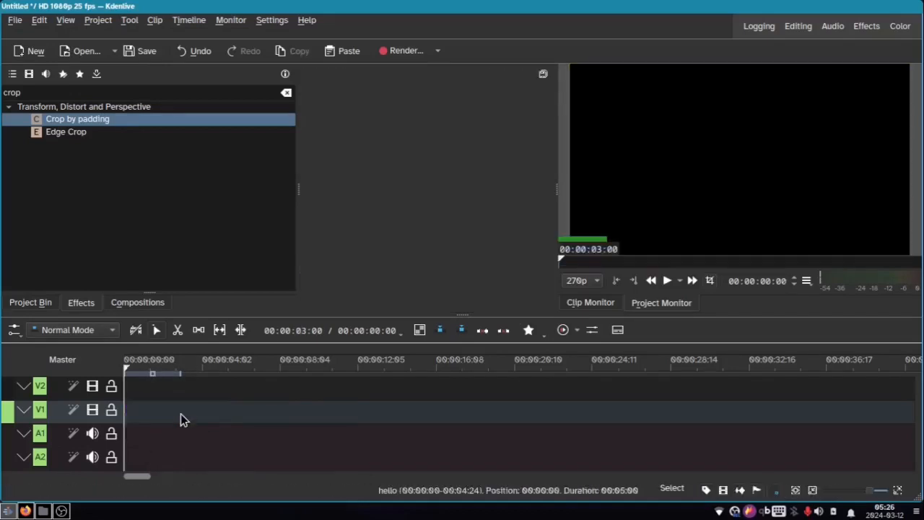
click(31, 302)
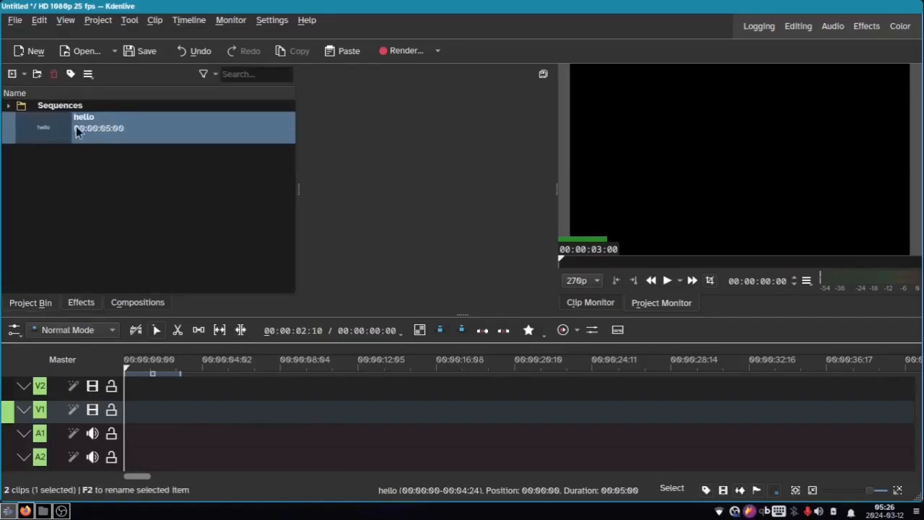
key(Delete)
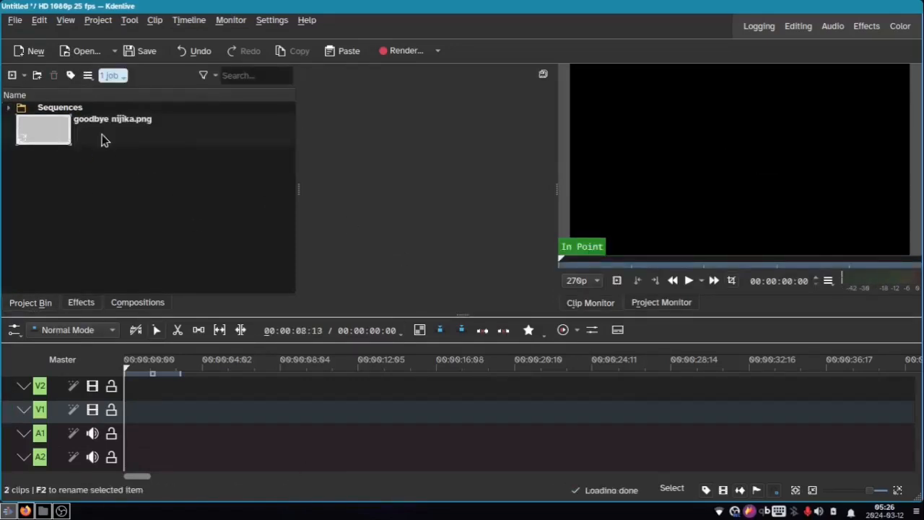
Place goodbye nijika.png at the start of track V2 and trim the beginning of goodbye sengen.mp3 on A1
drag(74, 135, 123, 396)
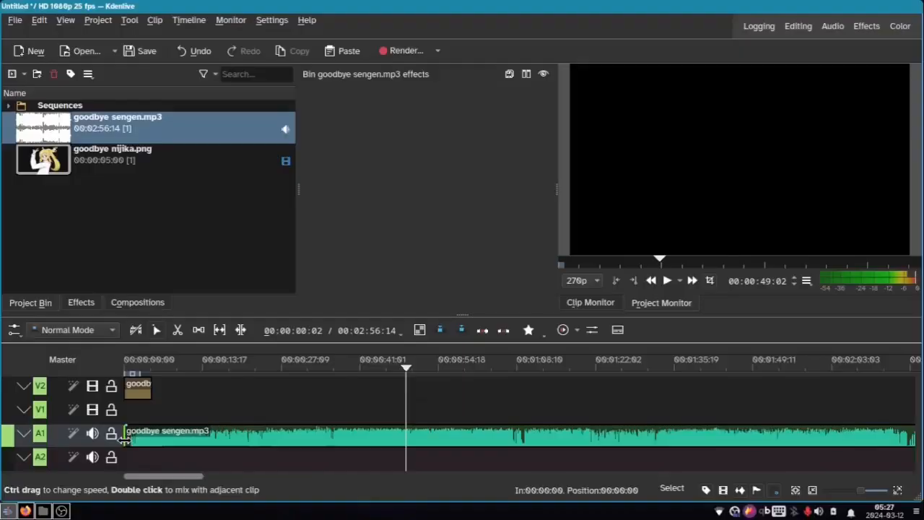
drag(126, 438, 333, 442)
click(338, 401)
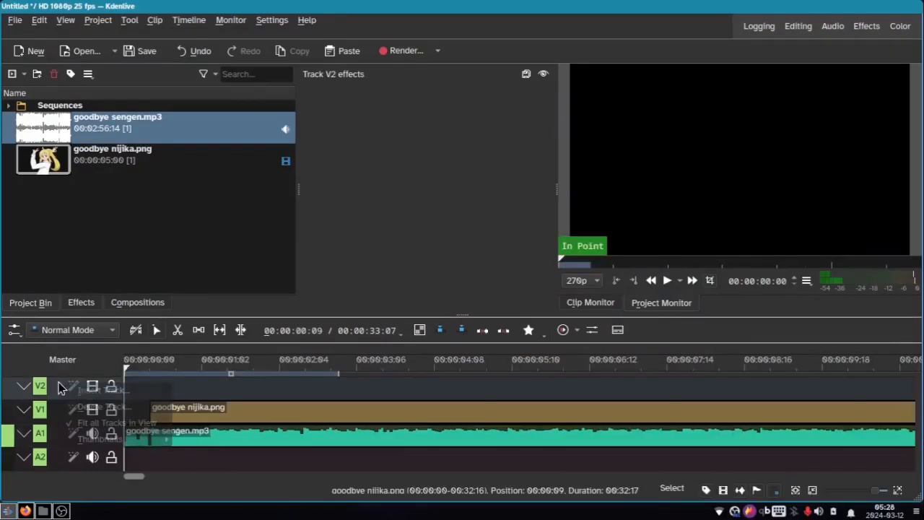
Insert additional video tracks above V2, up to V5
right_click(59, 385)
click(94, 390)
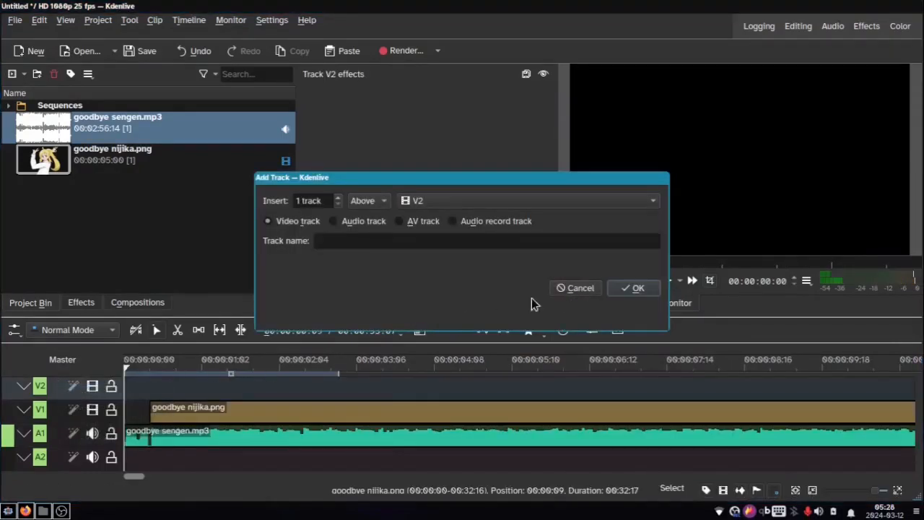
click(632, 288)
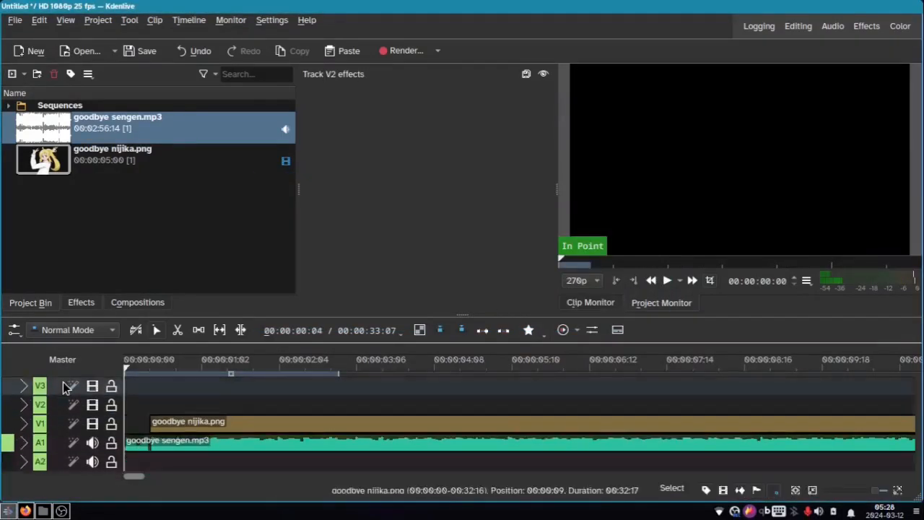
right_click(70, 388)
click(119, 390)
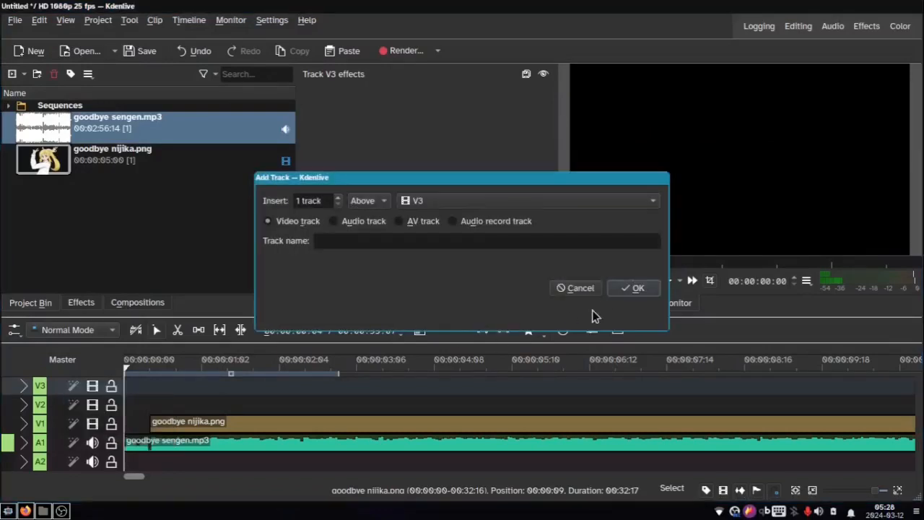
click(633, 292)
click(633, 292)
Move the goodbye nijika.png clip up to track V5, keeping its start at 00:00:00:09
drag(248, 465, 173, 396)
scroll(173, 395, up, 2)
key(ctrl+z)
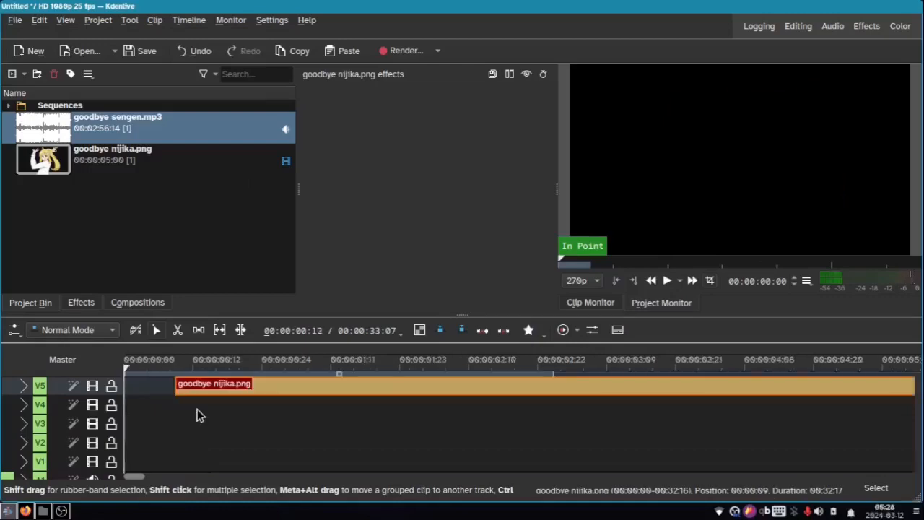
Start a new title clip in the project bin and set its font to Atkinson Hyperlegible
right_click(229, 217)
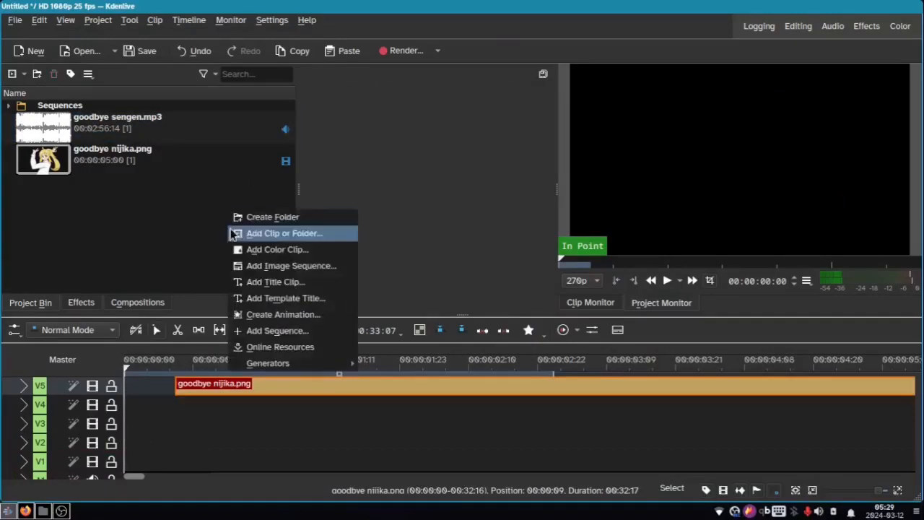
click(274, 282)
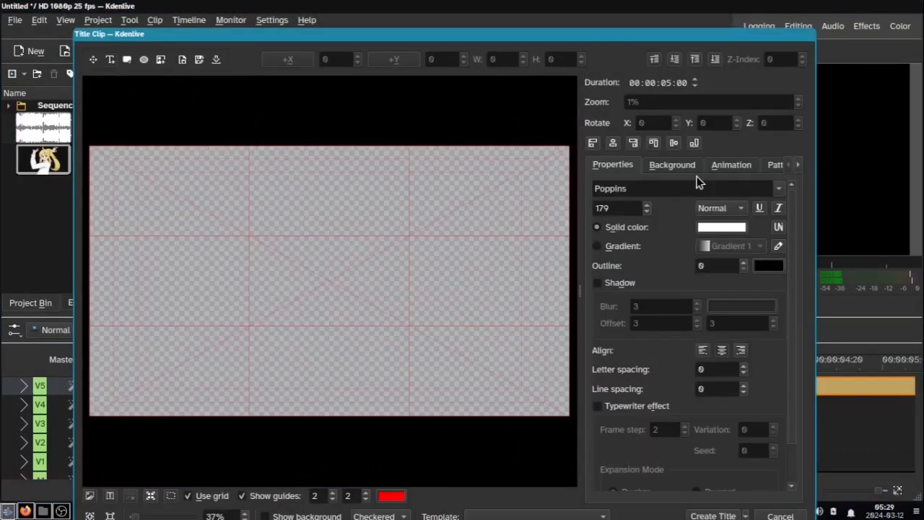
triple_click(757, 189)
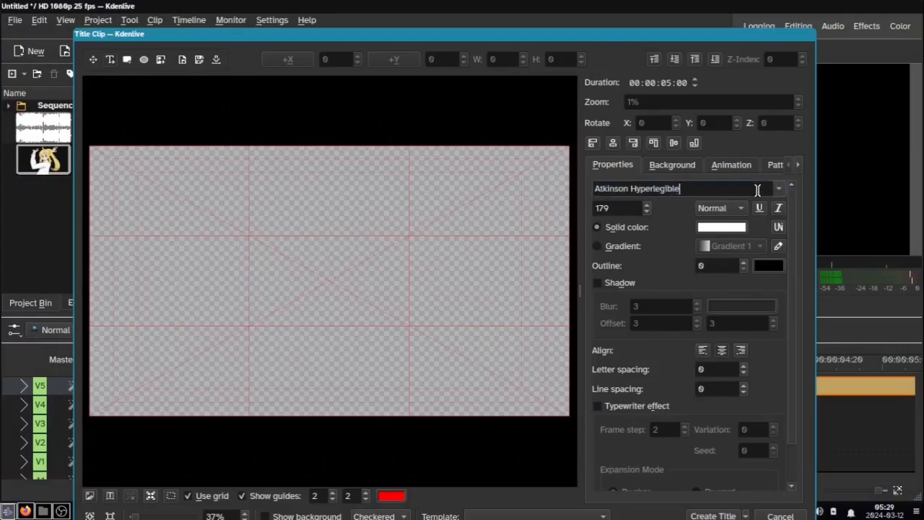
Set the title font to Noto Serif JP Medium and place a new text item at about X 520, Y 340
triple_click(757, 190)
click(757, 190)
click(781, 189)
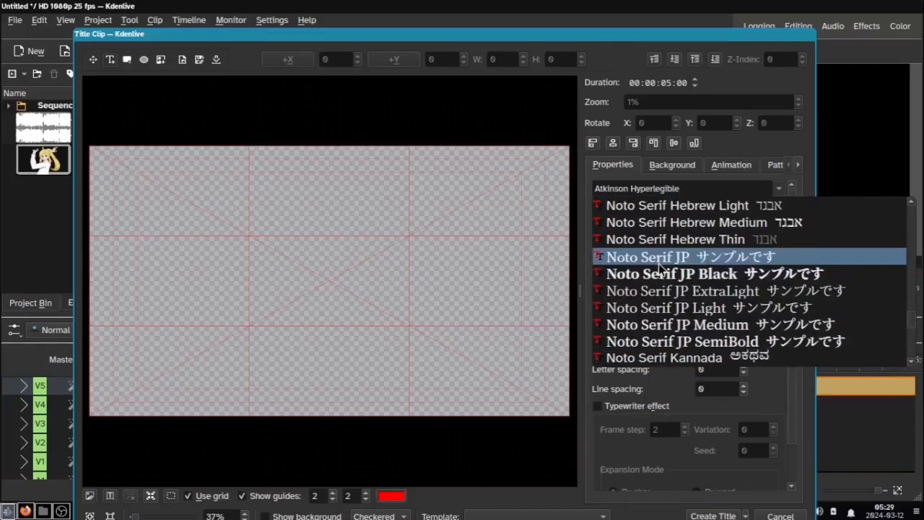
click(743, 331)
click(220, 233)
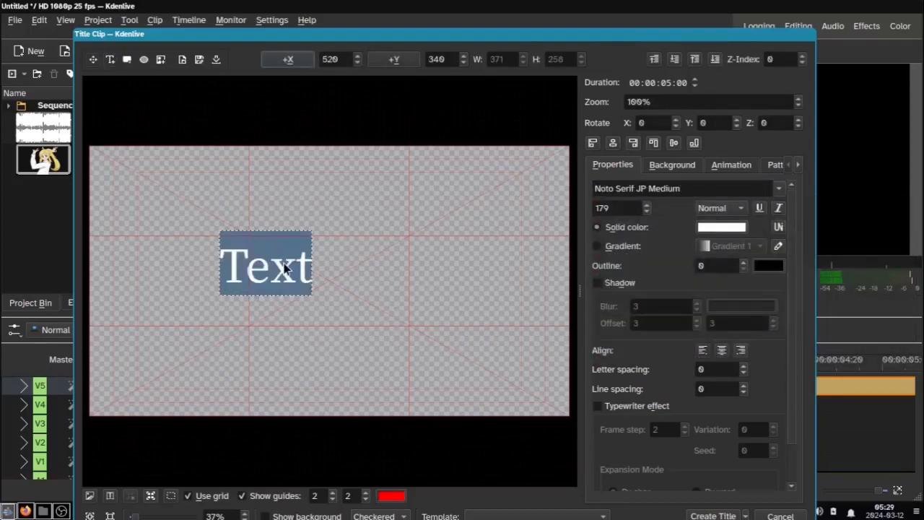
Copy 引き籠り from the lyrics page in the web browser and replace the title's placeholder text with it
click(25, 510)
drag(123, 239, 155, 245)
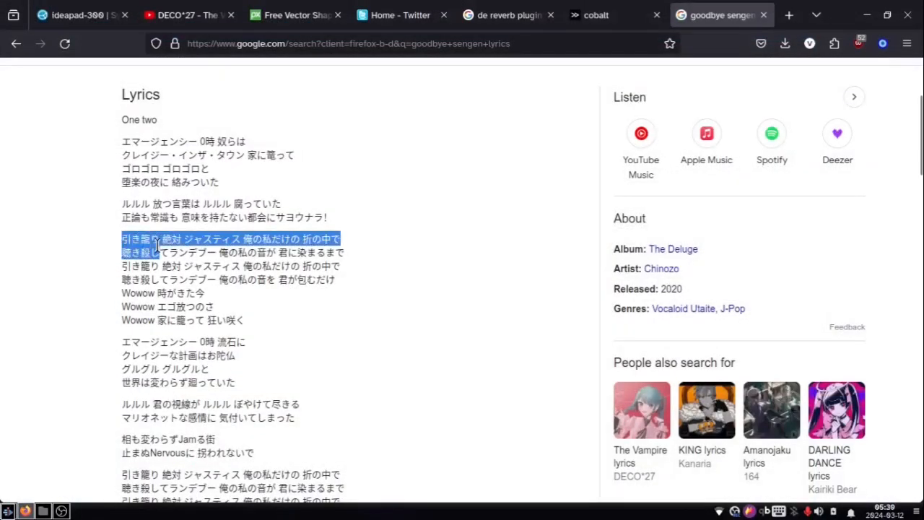
double_click(155, 241)
key(ctrl+c)
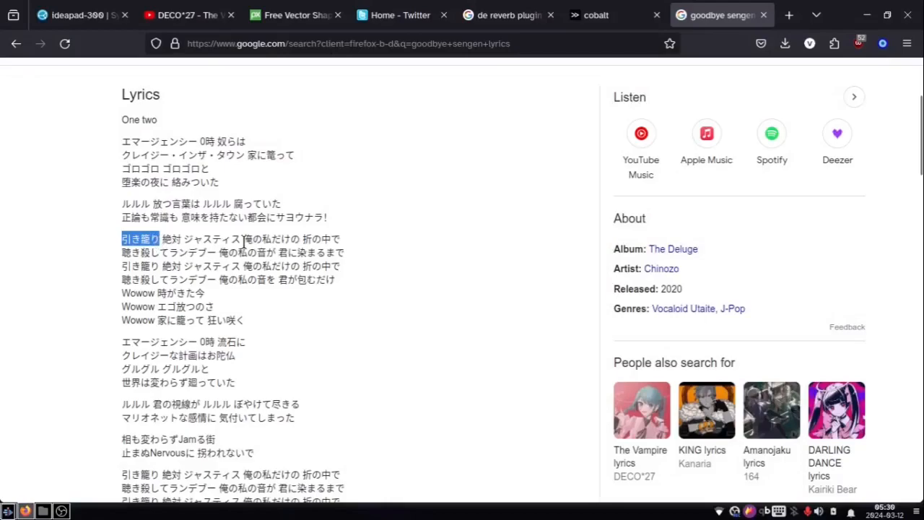
key(alt+Tab)
key(ctrl+a)
key(ctrl+v)
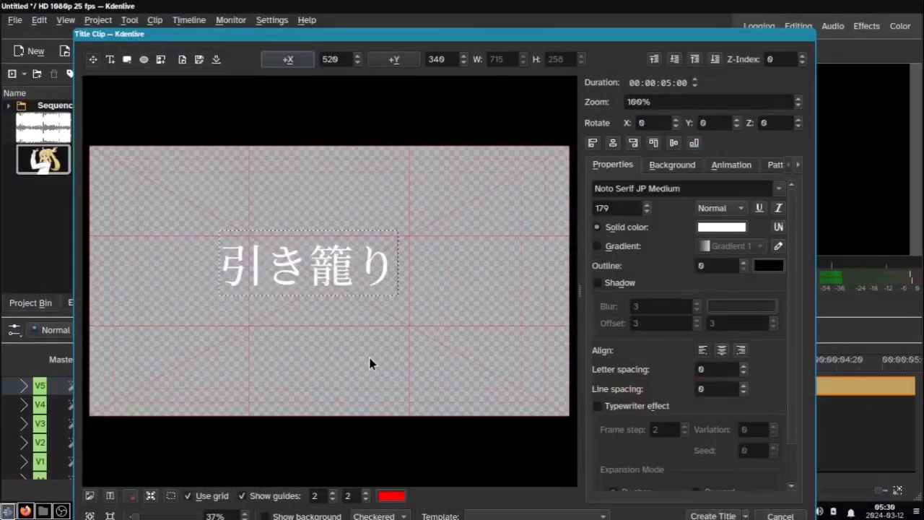
Break the 引き籠り title text into one character per line
key(Left)
key(Left)
key(Left)
key(Return)
key(Right)
key(Return)
key(Right)
key(Return)
Check the on-screen lyric layout in the Goodbye Declaration music video on YouTube around 0:37
key(alt+Tab)
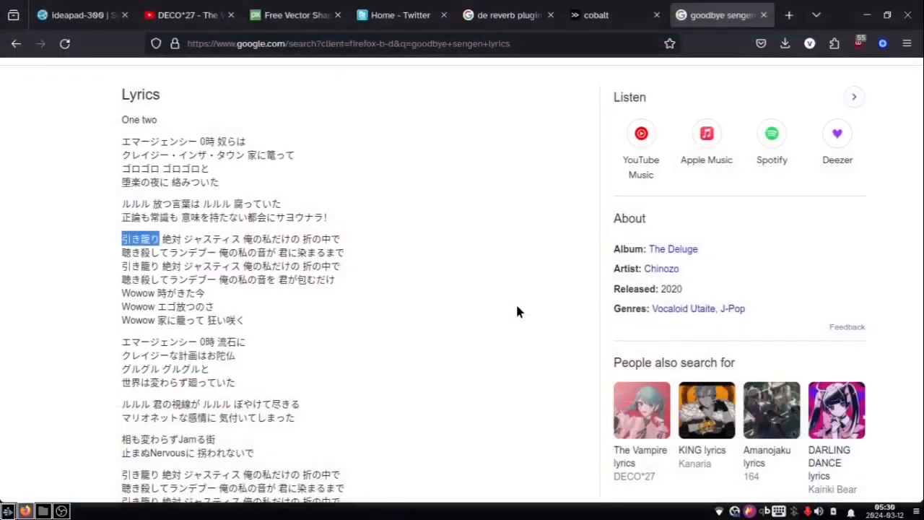
click(184, 14)
click(6, 45)
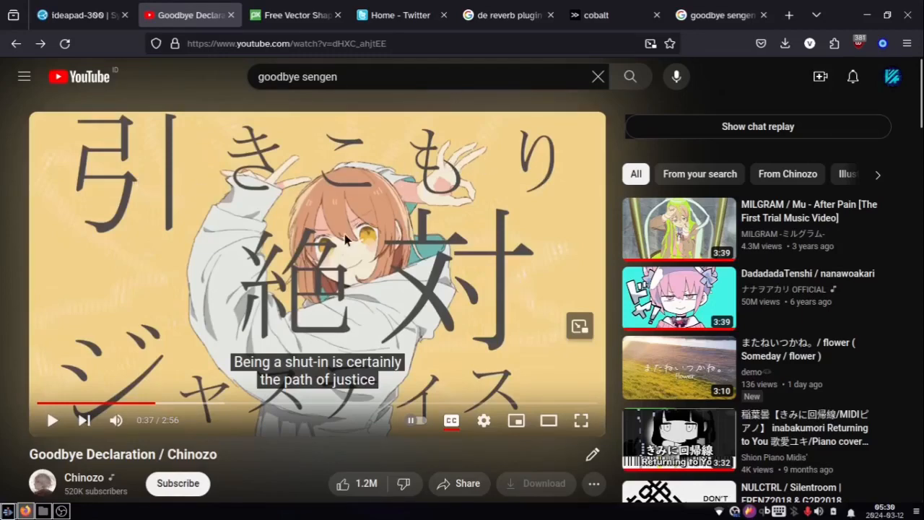
key(alt+Tab)
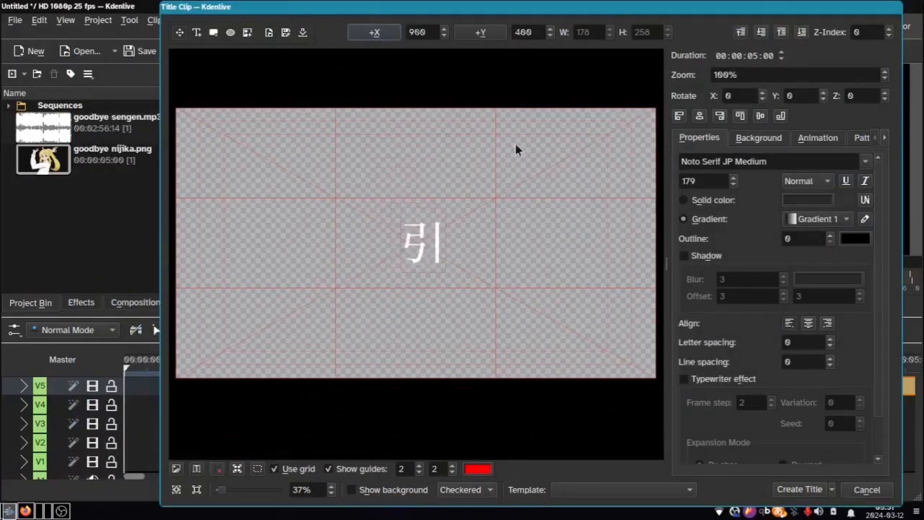
Enlarge the 引 title text to a font size above 322
scroll(707, 179, up, 20)
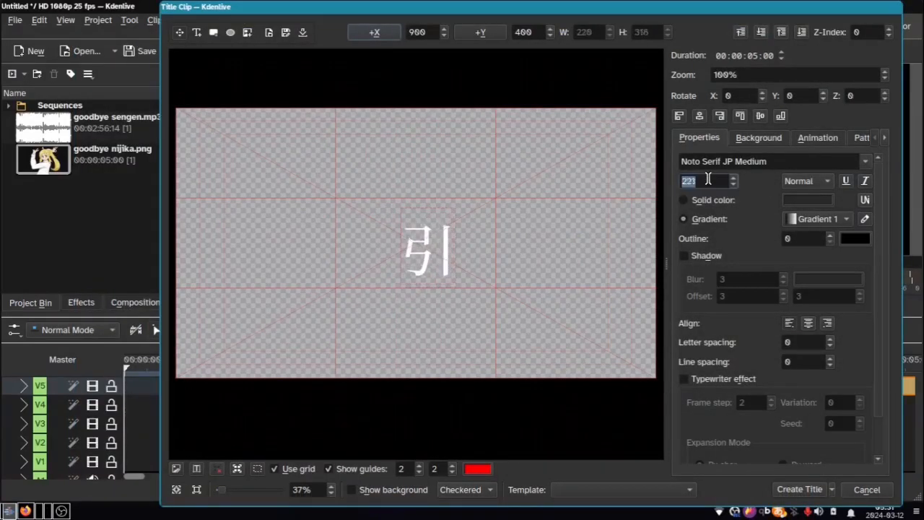
scroll(707, 179, up, 20)
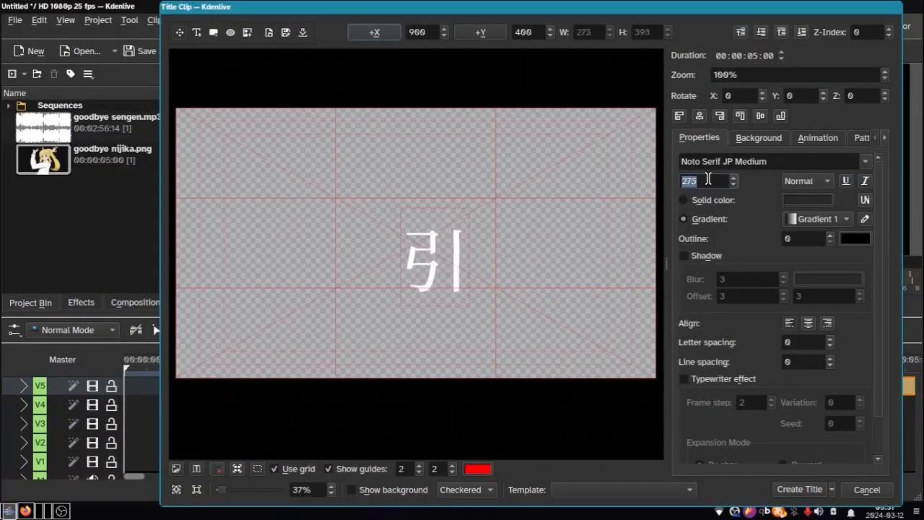
scroll(707, 180, up, 20)
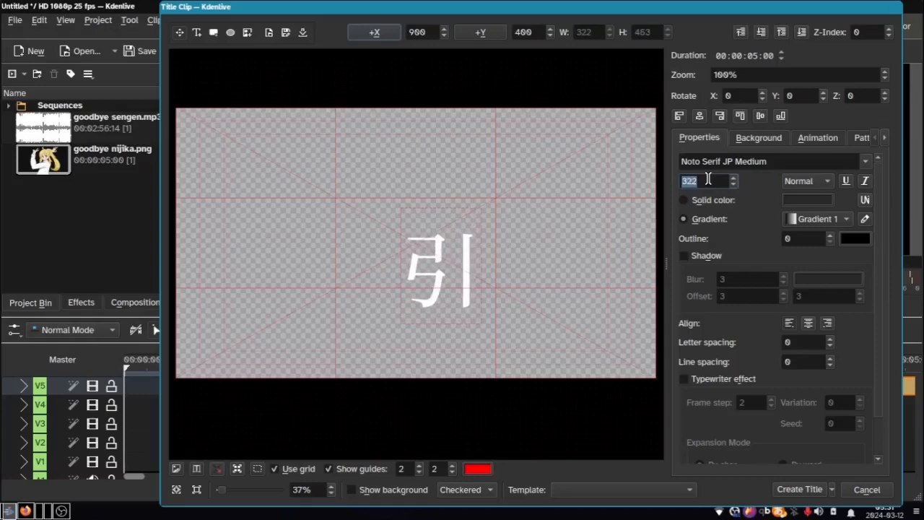
scroll(708, 179, up, 6)
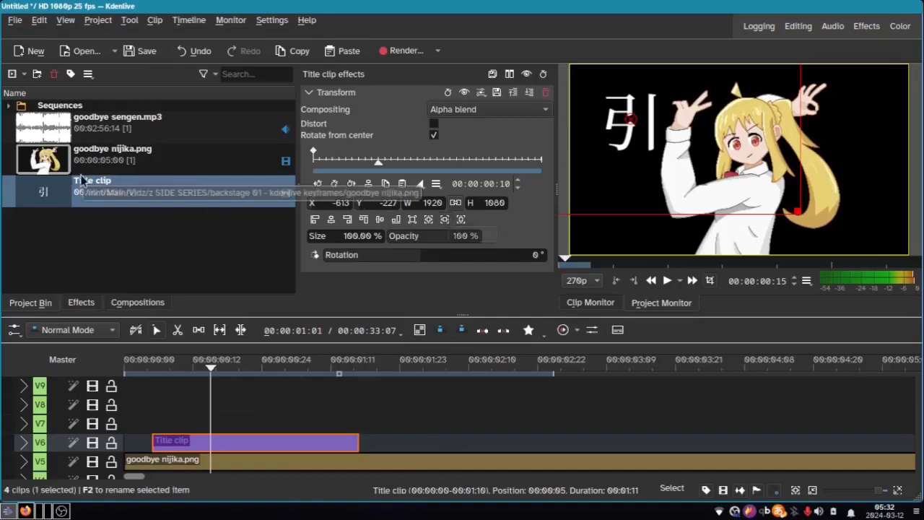
Create a title clip reading きこもり and place it on track V7 directly above the 引 clip
right_click(45, 187)
right_click(257, 247)
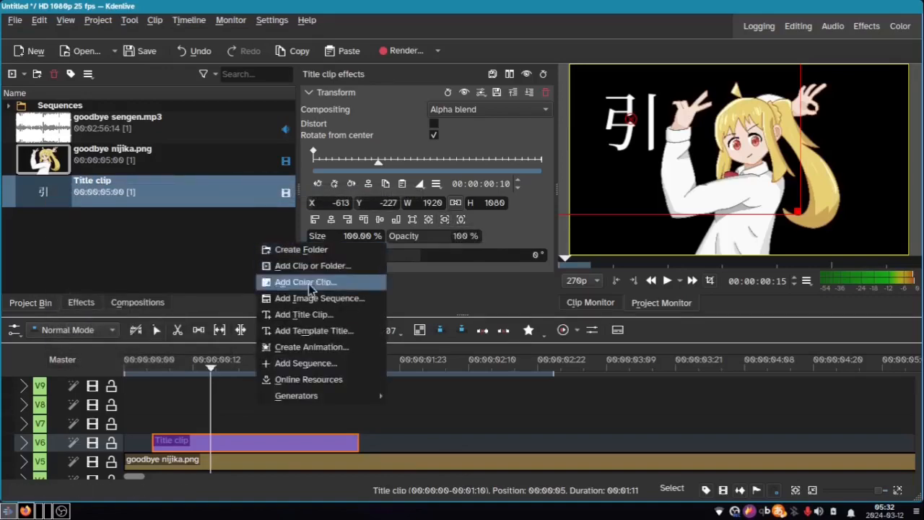
click(303, 315)
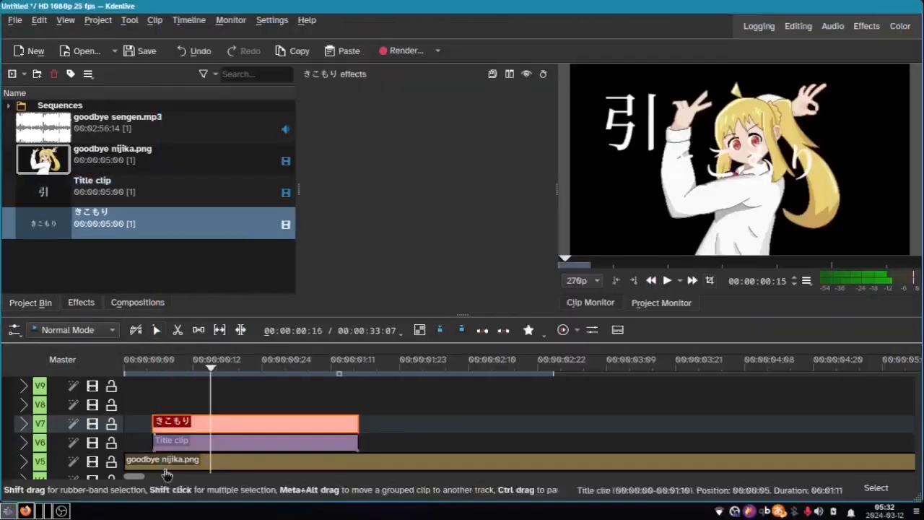
Hide track V5 and add a Transform effect to the きこもり clip on V7
click(92, 461)
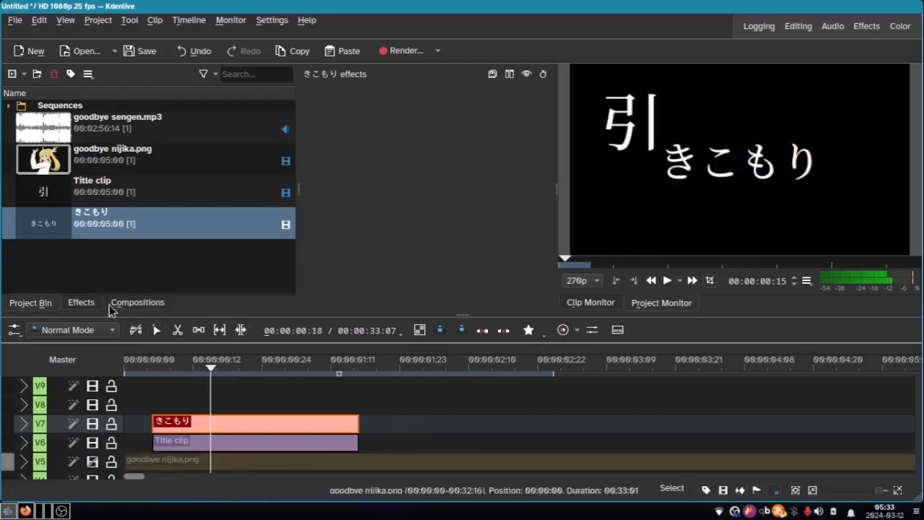
click(81, 303)
drag(93, 182, 167, 422)
Create a title clip reading 絶対 and place it on track V8 above the きこもり clip
click(31, 302)
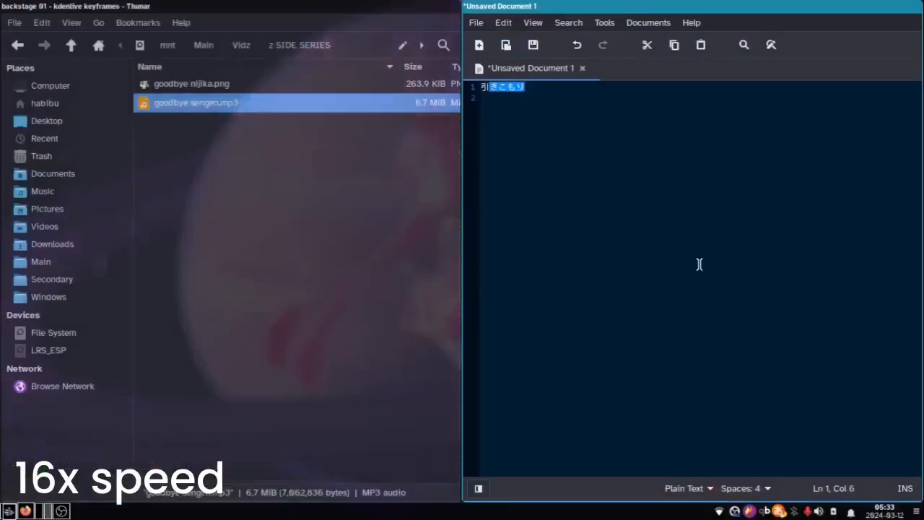
text(絶対)
click(701, 146)
click(793, 514)
click(85, 247)
drag(86, 247, 245, 405)
Add a Transform effect to the 絶対 clip on V8 and reposition the 引 title on V6 to X -628, Y -292
click(80, 302)
drag(66, 167, 257, 405)
click(170, 442)
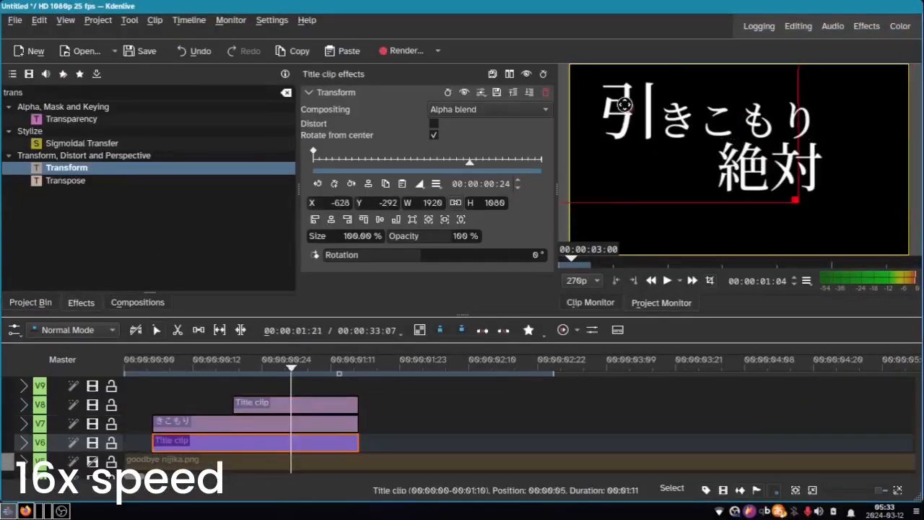
Create a title clip reading ジャスティス, place it on track V9 and trim its end to match the clips below
click(30, 302)
text(ジャスティス)
click(804, 515)
drag(96, 272, 294, 385)
drag(912, 385, 358, 385)
key(space)
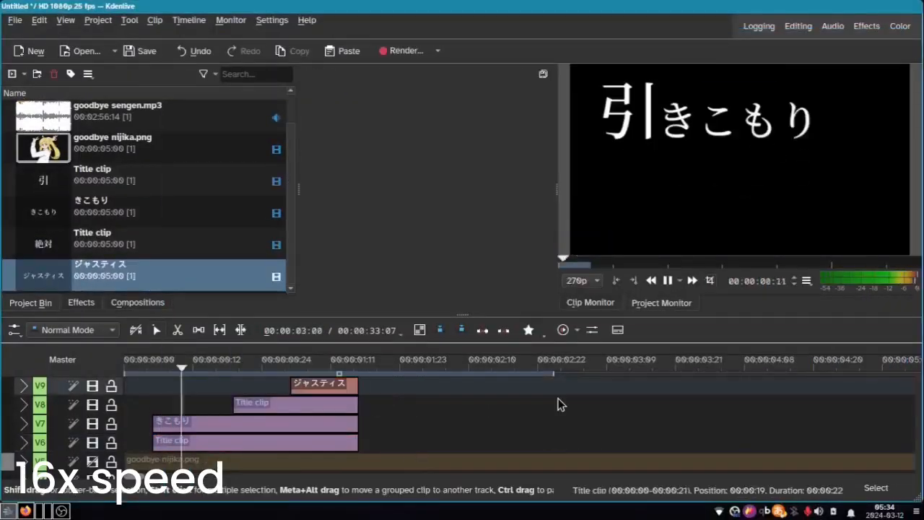
Add a Transform effect to the ジャスティス clip and move its text below 絶対, to about X 29, Y 292
click(81, 303)
drag(66, 167, 317, 385)
drag(734, 154, 743, 207)
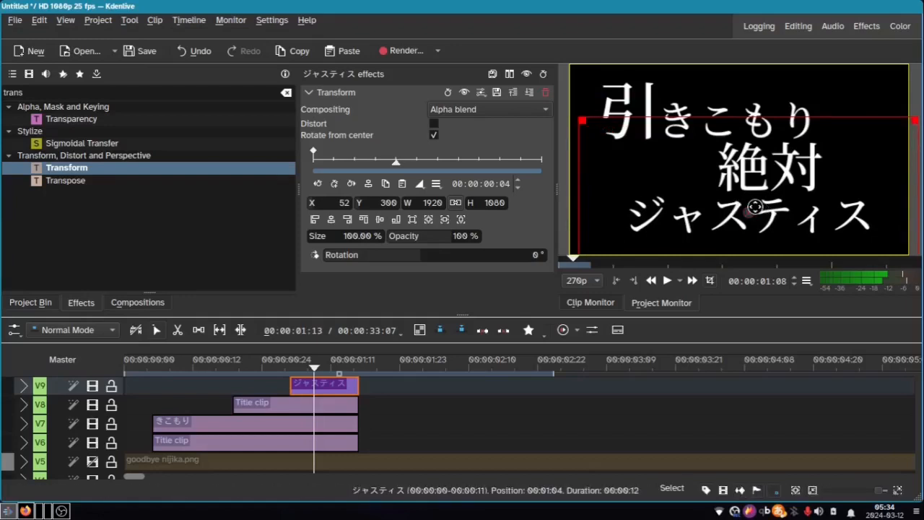
drag(754, 208, 746, 205)
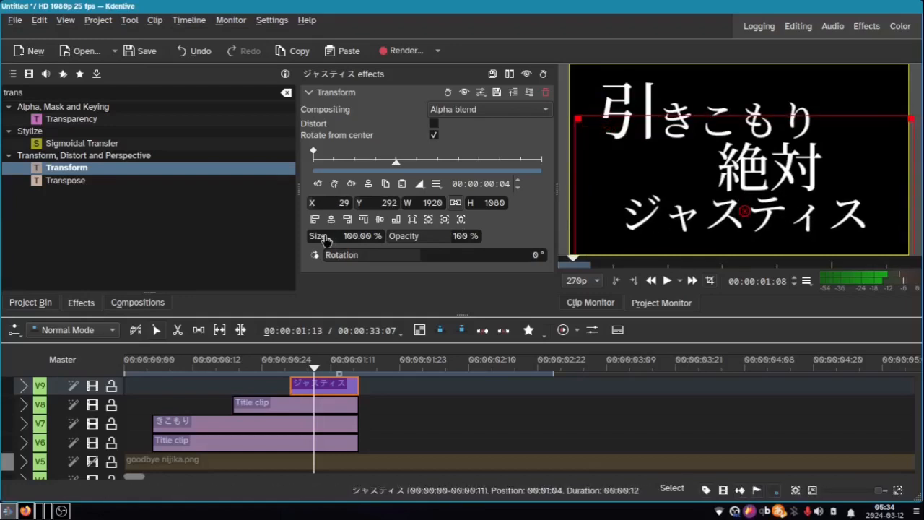
Try an enlarged size and a shifted position for the ジャスティス title, and restore it to 100 % below 絶対
drag(325, 238, 448, 260)
drag(725, 207, 816, 223)
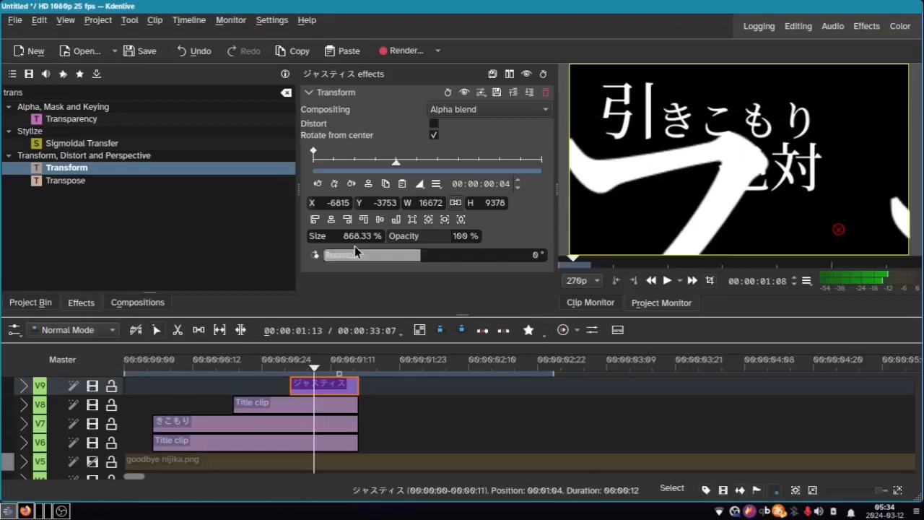
key(Return)
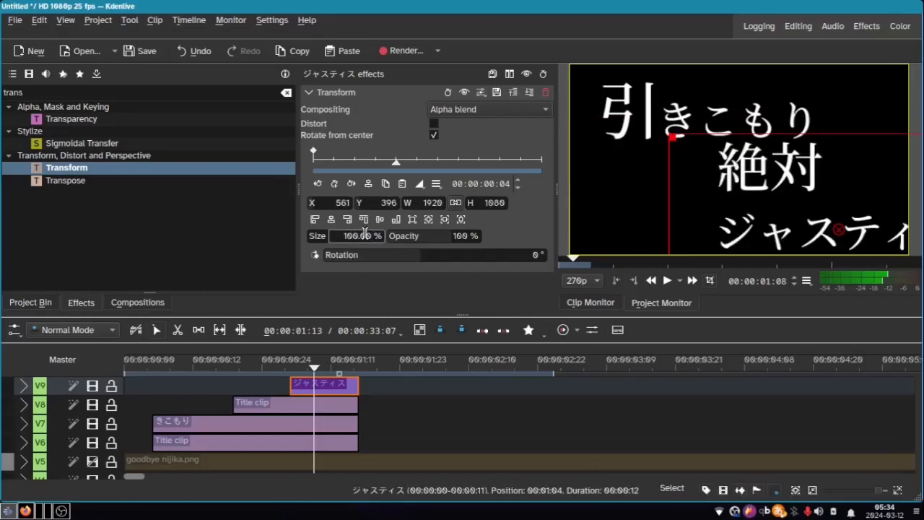
drag(805, 249, 723, 231)
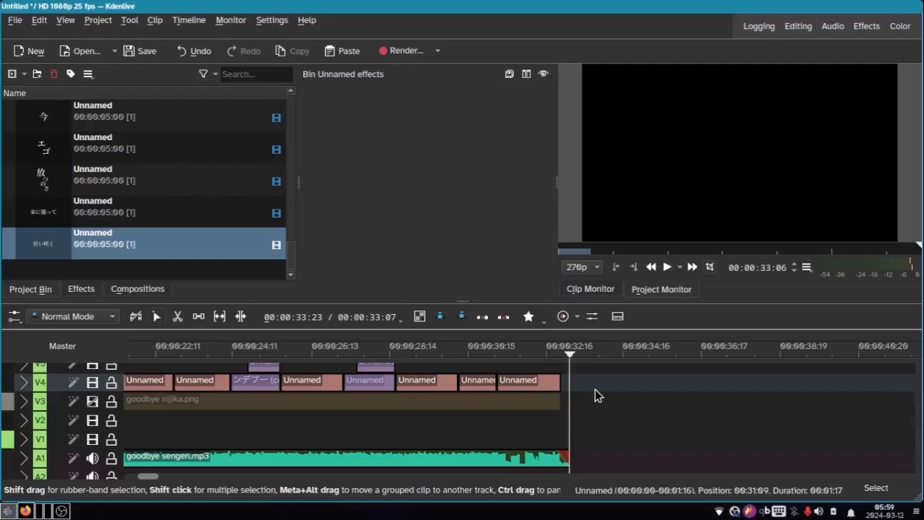
Review the lyric title clips across the timeline and in the project bin
scroll(652, 360, up, 4)
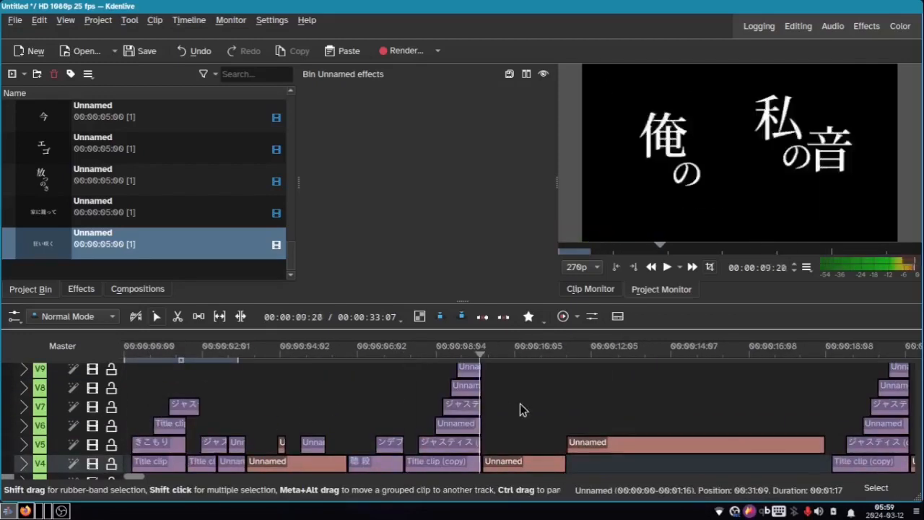
click(315, 409)
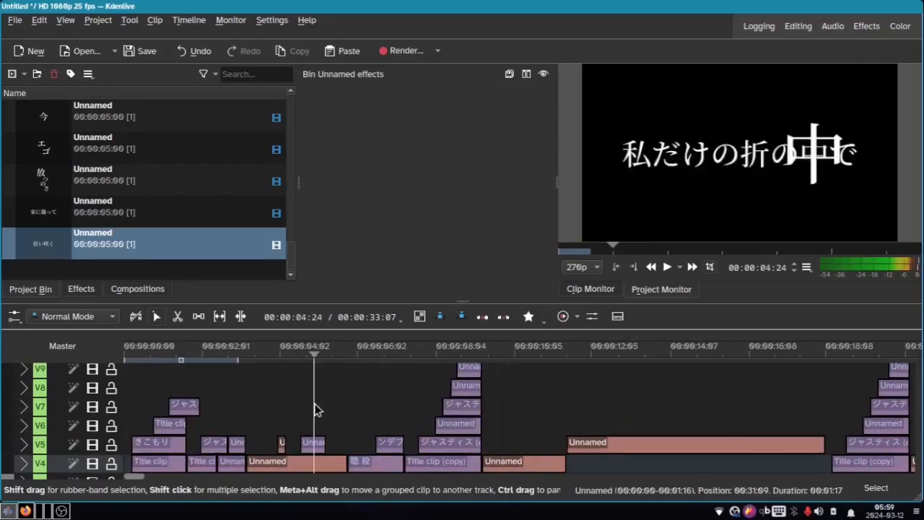
scroll(159, 208, up, 10)
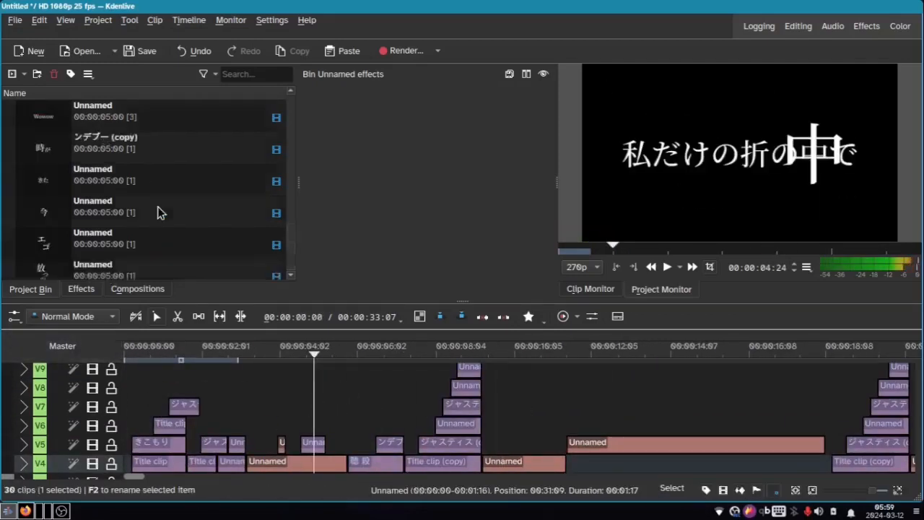
scroll(157, 206, down, 6)
scroll(157, 206, down, 3)
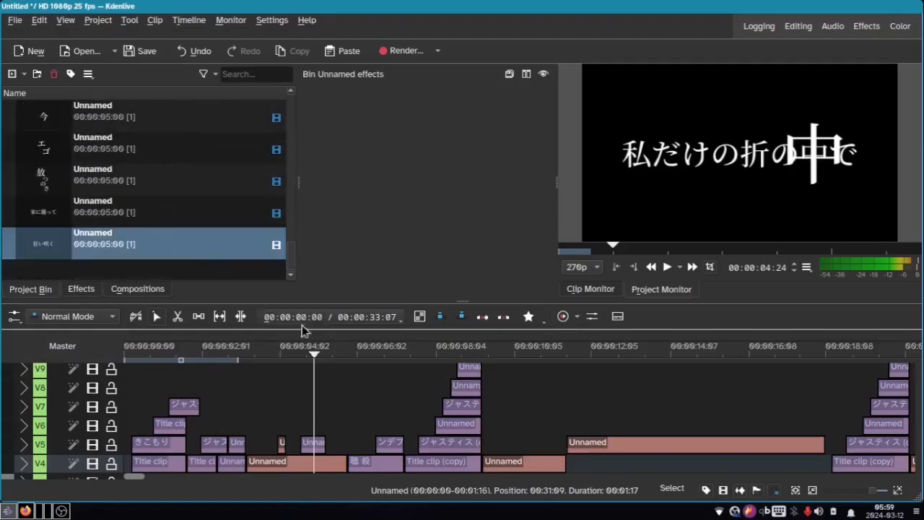
drag(414, 362, 498, 367)
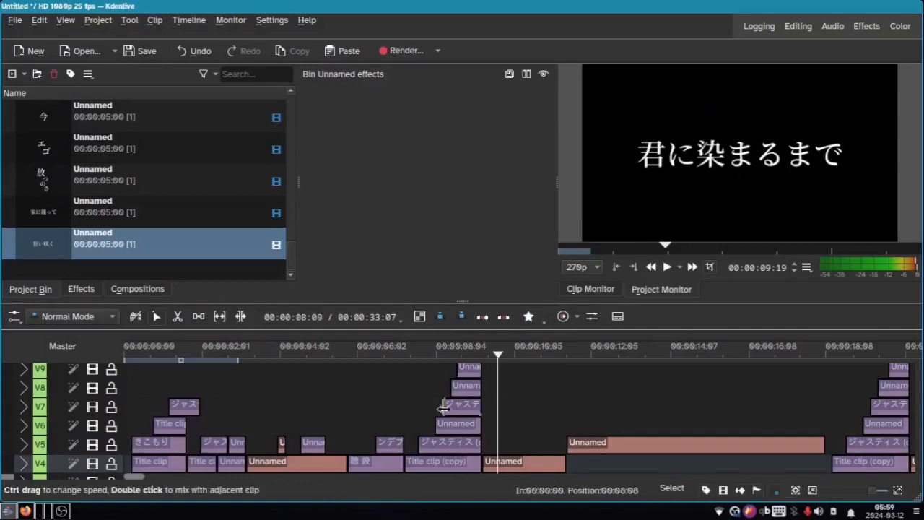
Inspect the の title in the title editor, close it and look over the remaining lyric clips on the timeline
double_click(468, 406)
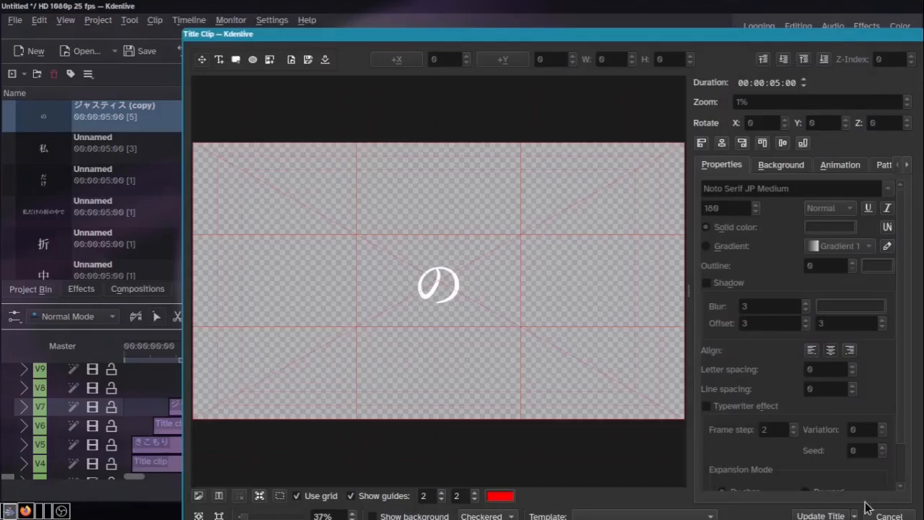
key(Escape)
click(746, 386)
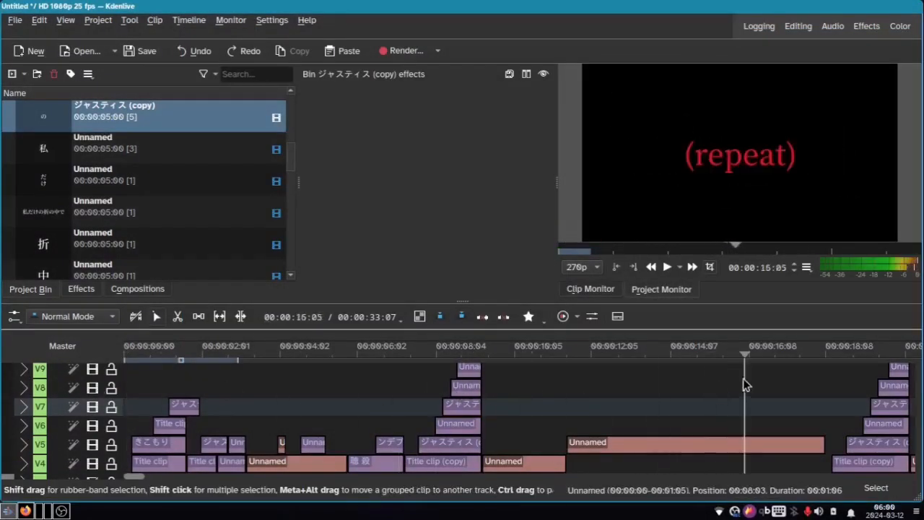
scroll(687, 395, down, 3)
key(space)
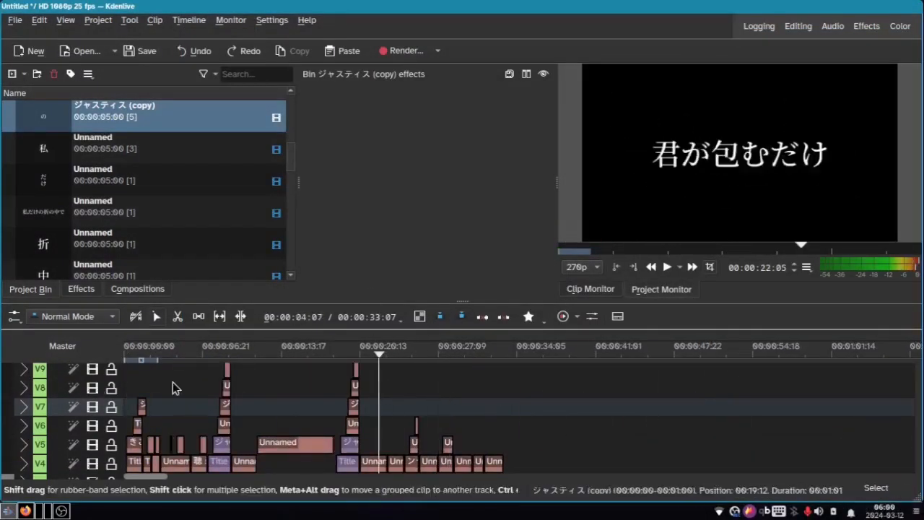
key(Home)
scroll(194, 383, up, 3)
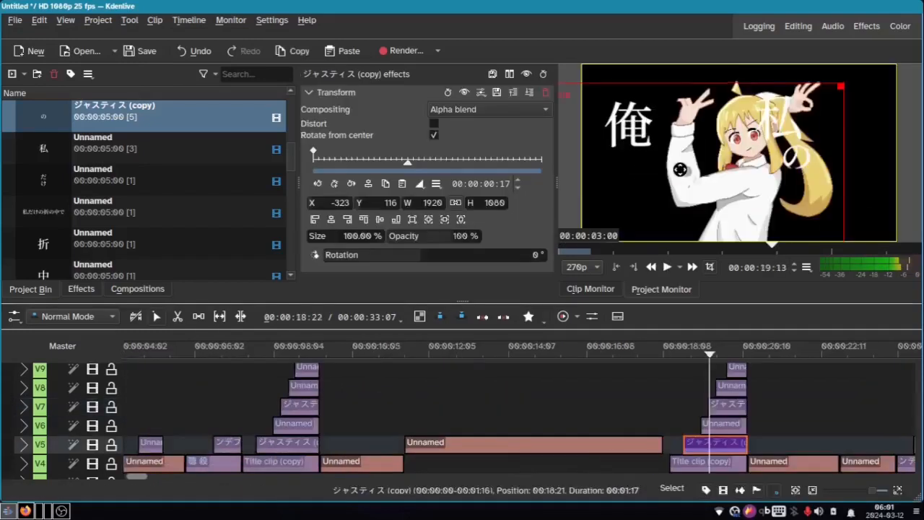
Move the の title on V5 to the left and the 俺 title on V4 slightly down, beside the character
drag(679, 170, 637, 172)
click(709, 464)
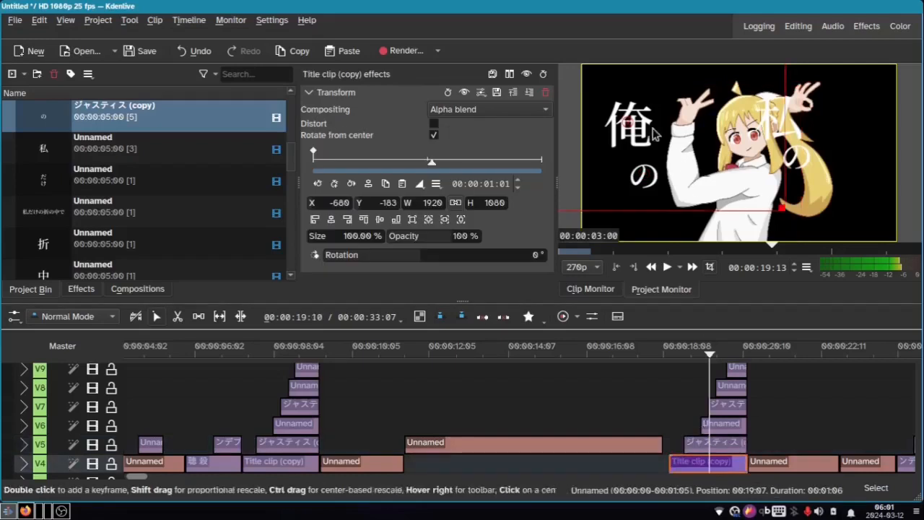
drag(655, 135, 652, 145)
Shift the 私 title on V6 to the left in the frame
click(720, 425)
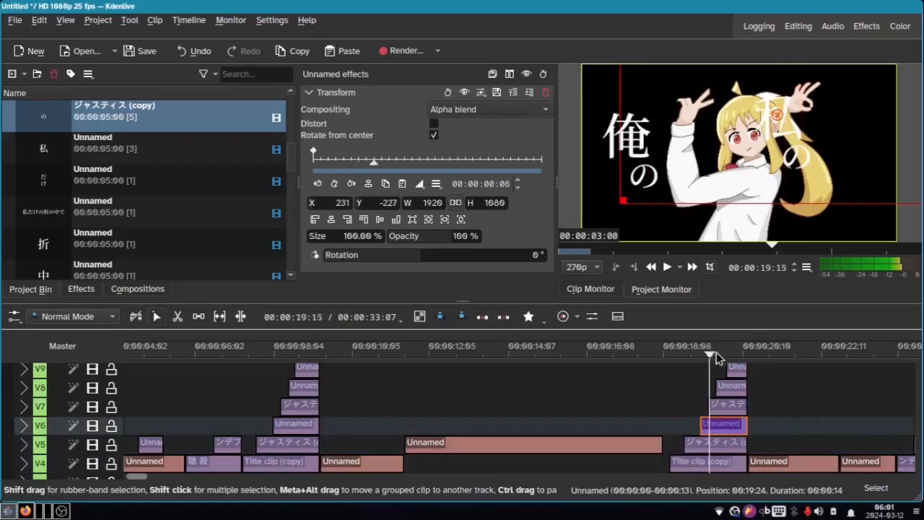
click(731, 352)
drag(794, 115, 717, 119)
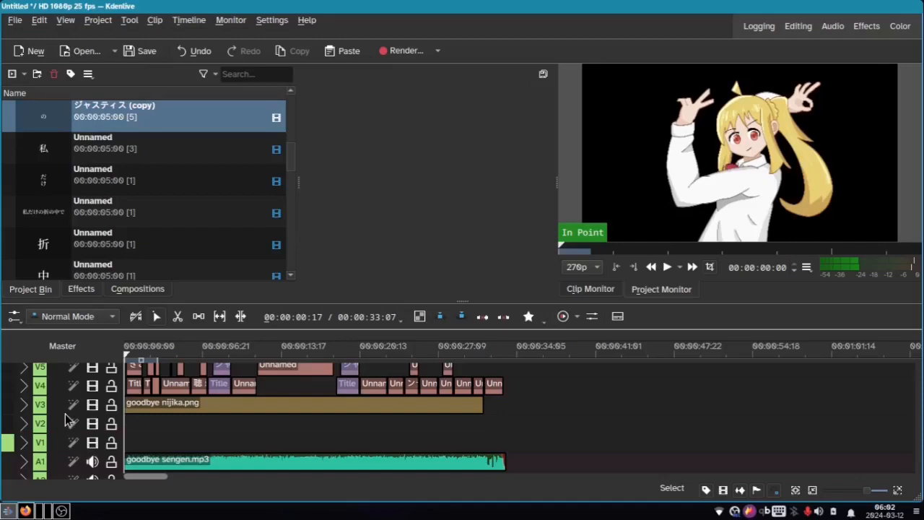
Set the first Transform keyframe of the 引 title on V4 to Y -118 with Elastic Out interpolation
scroll(65, 413, up, 3)
ctrl+scroll(203, 400, up, 4)
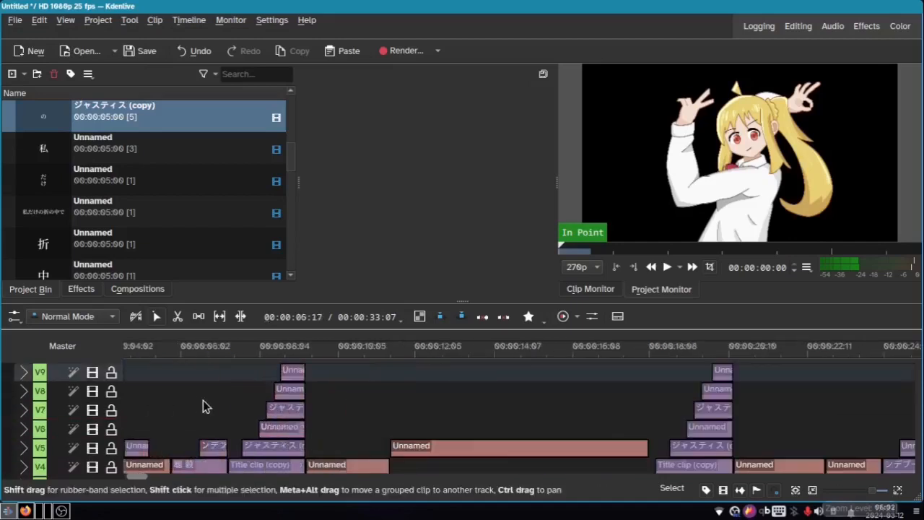
key(space)
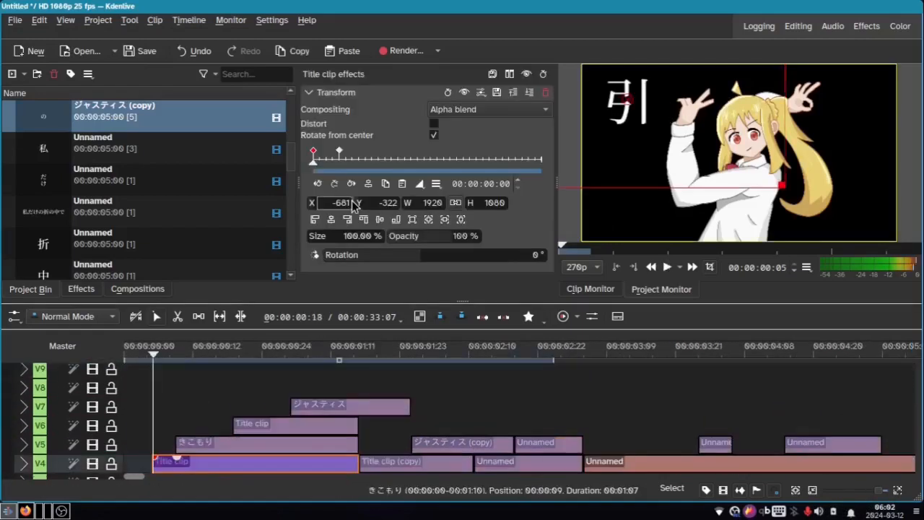
drag(358, 203, 491, 214)
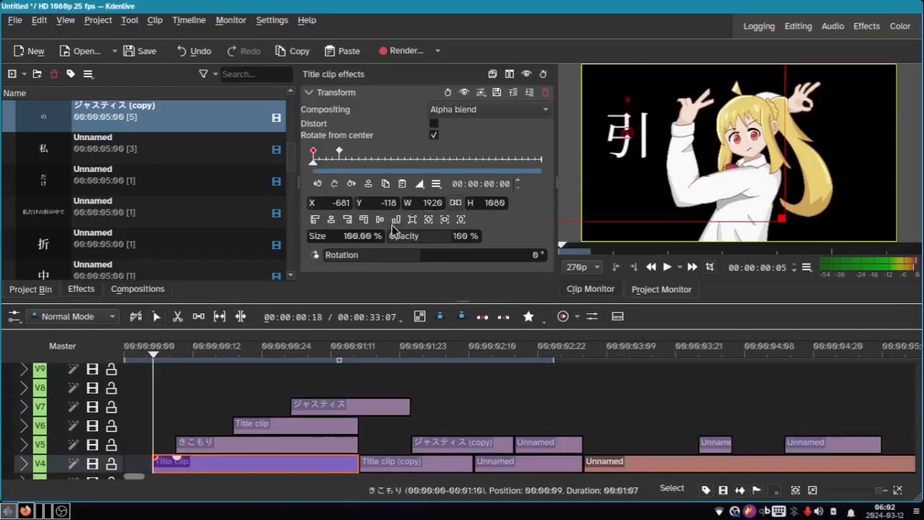
click(421, 184)
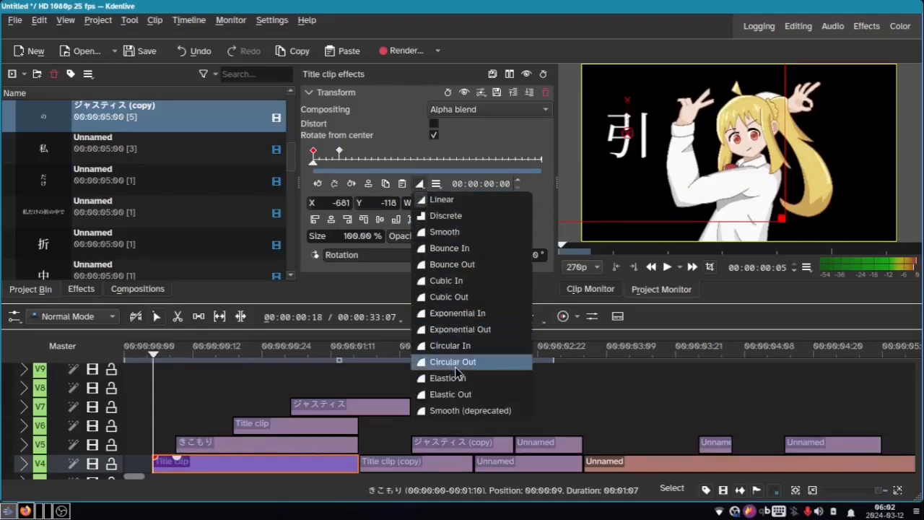
click(469, 396)
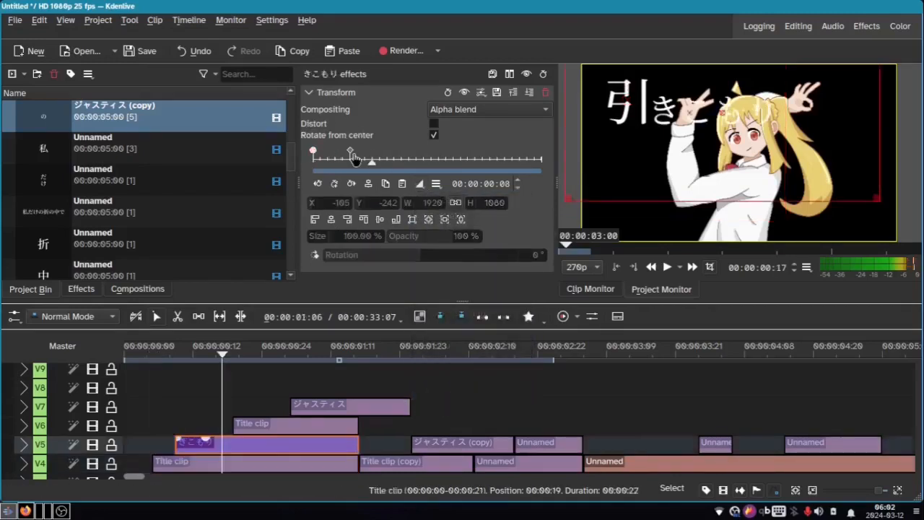
Move the second Transform keyframe of the きこもり title on V5 to 00:00:00:17 and play back the opening titles
click(352, 154)
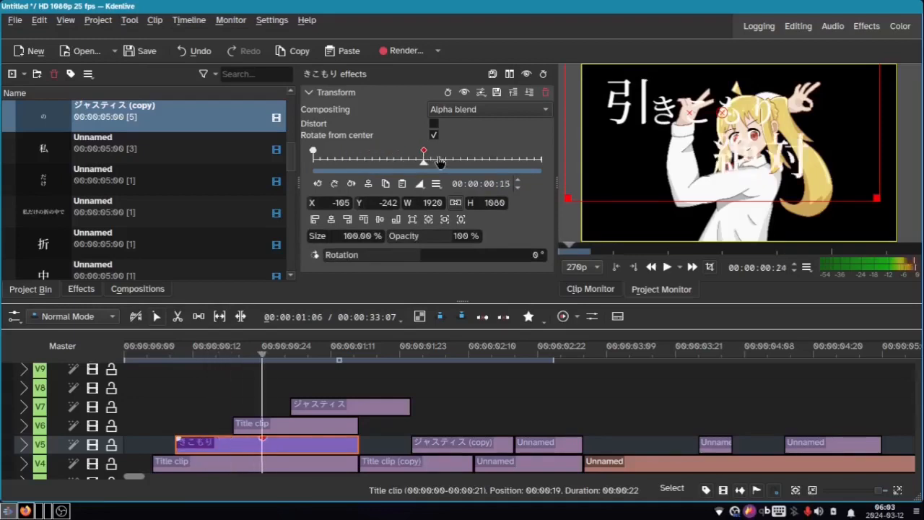
drag(352, 154, 438, 155)
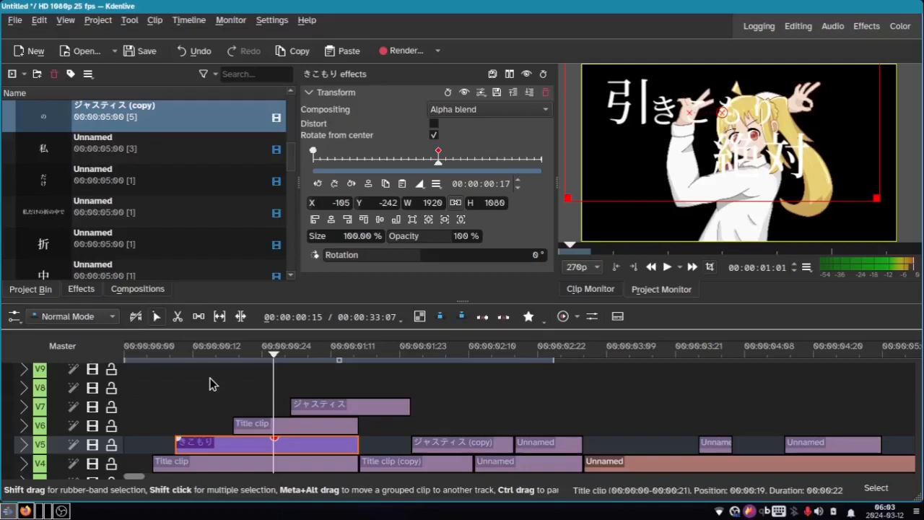
drag(210, 384, 137, 420)
key(space)
key(space)
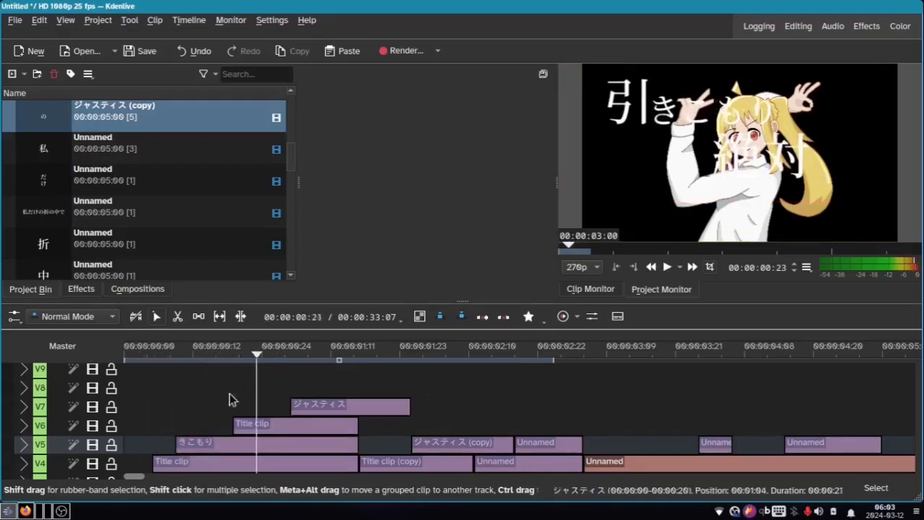
drag(195, 400, 130, 409)
key(space)
key(space)
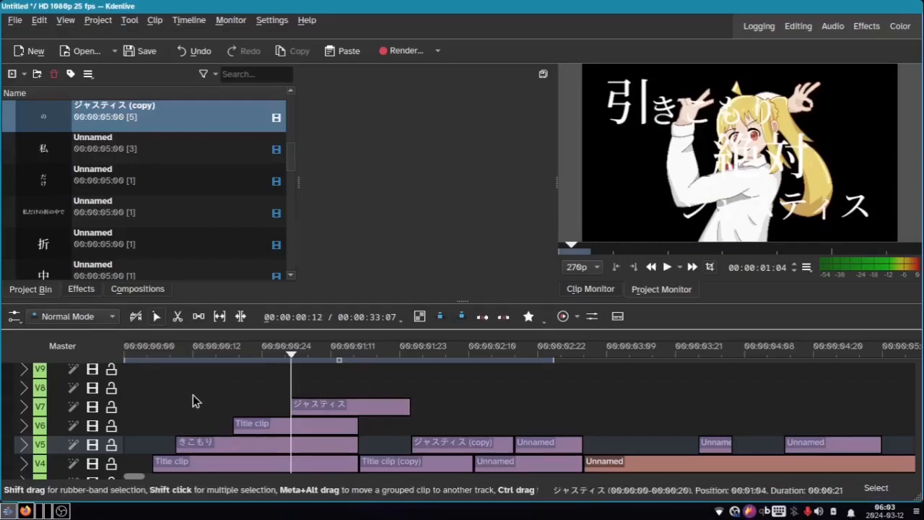
Extend the start of the 絶対 title on V6 back to 00:00:00:16 and replay the opening
drag(206, 401, 135, 445)
key(space)
key(space)
drag(235, 427, 215, 429)
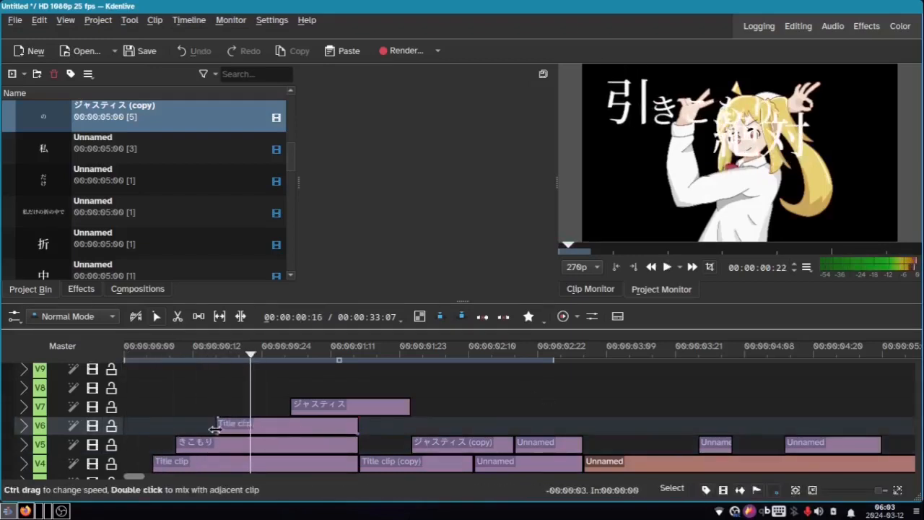
click(233, 403)
click(267, 423)
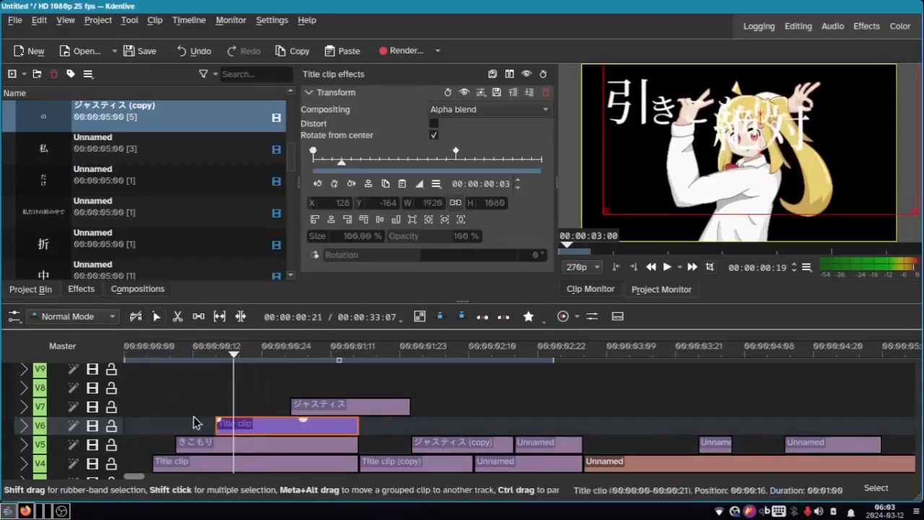
click(185, 411)
key(space)
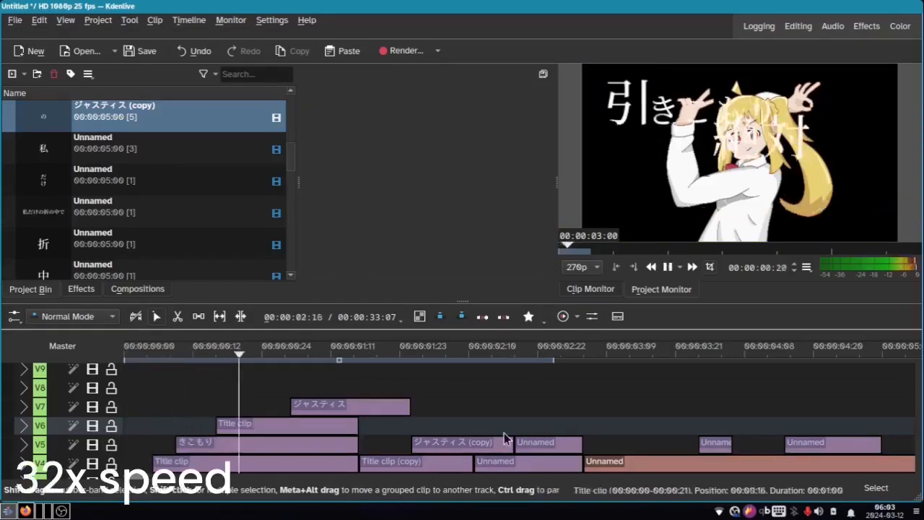
Trim the end of the ジャスティス title on V7 to line up with the titles below it and replay the section
drag(409, 406, 358, 407)
click(217, 407)
key(space)
click(339, 412)
click(406, 411)
key(space)
Add closing Transform keyframes at the ends of the 絶対 title on V6 and the きこもり title on V5, and preview them
click(339, 426)
click(542, 151)
click(285, 445)
click(541, 151)
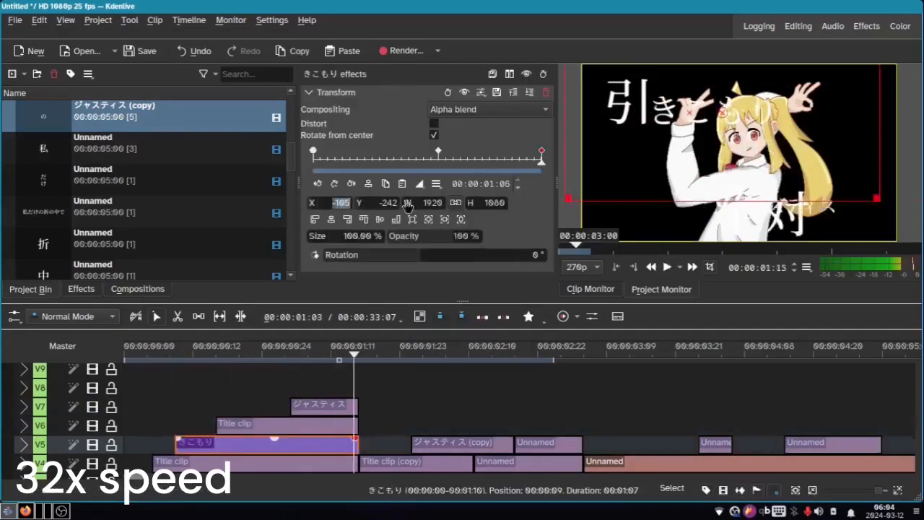
click(325, 354)
click(386, 426)
click(309, 409)
click(398, 446)
key(space)
click(321, 426)
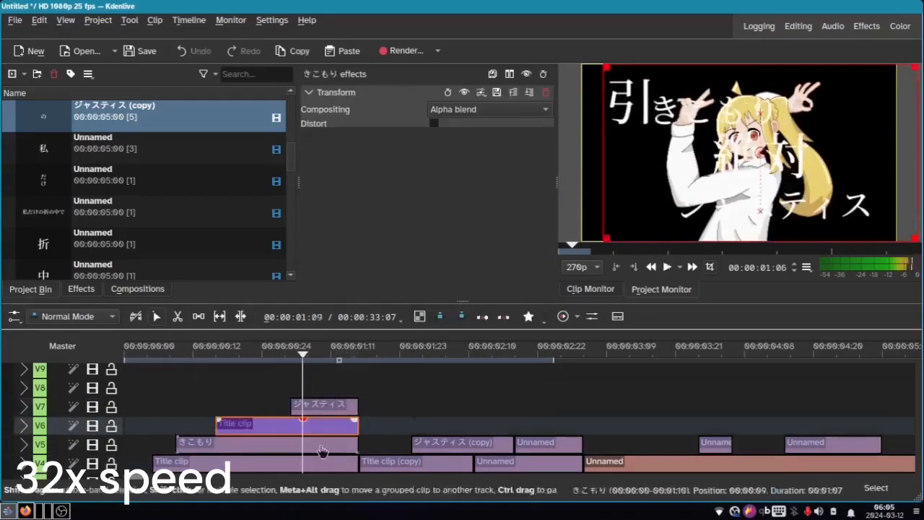
Set a closing Transform keyframe at the end of the 引 title on V4 and play back the opening titles
click(202, 409)
key(space)
click(285, 444)
click(253, 462)
click(541, 151)
click(262, 408)
key(space)
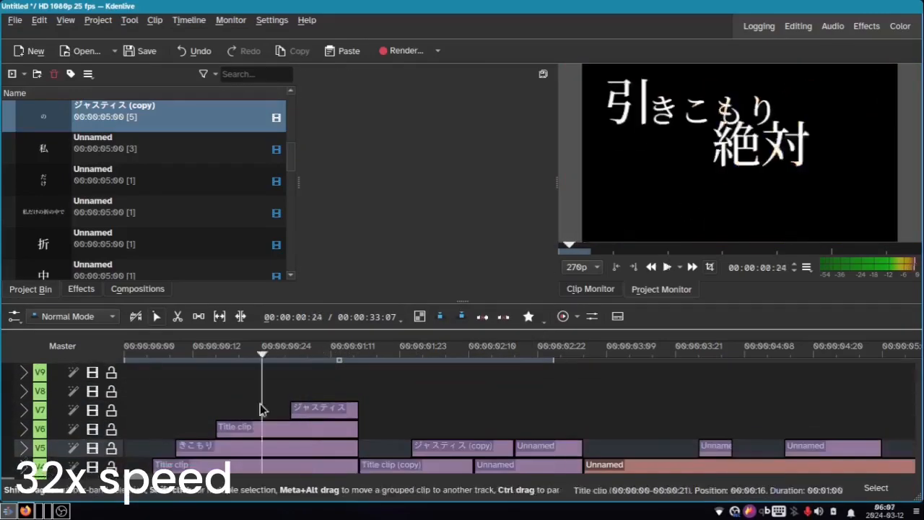
Play back and scrub through the opening titles into the 俺 and の titles to check their timing
click(317, 462)
click(540, 402)
key(space)
key(space)
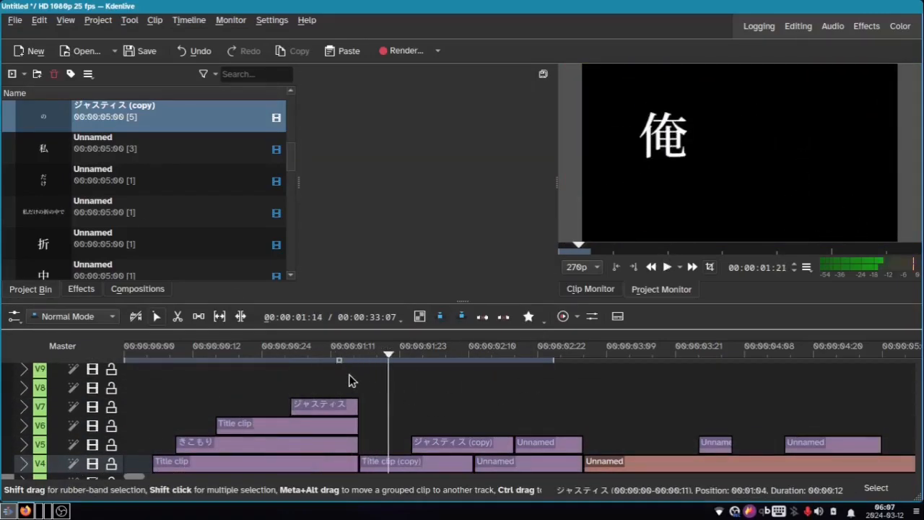
mouse_move(376, 388)
mouse_down()
mouse_move(320, 384)
mouse_move(378, 373)
mouse_up()
drag(437, 354, 372, 394)
Add the Glitch0r effect to the 俺 title on V4 and collapse the Transform effect of the だけ title on V5
click(394, 470)
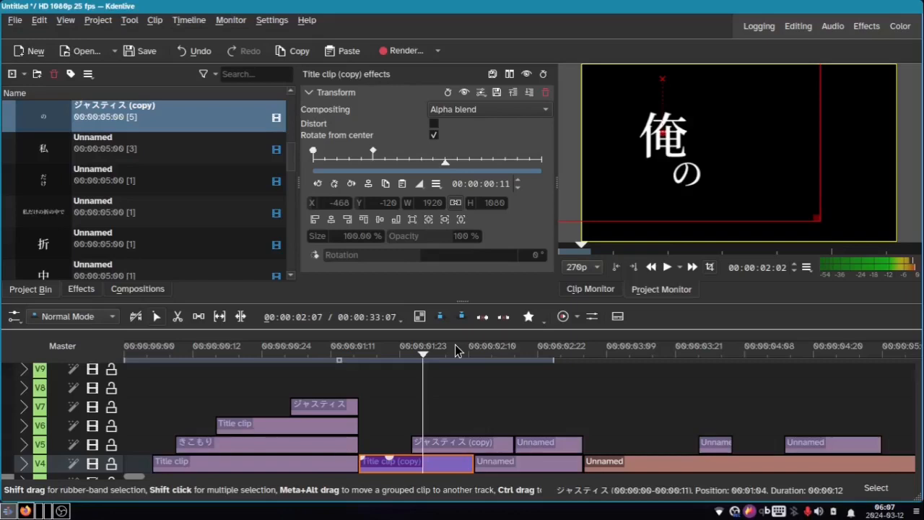
click(455, 344)
click(80, 288)
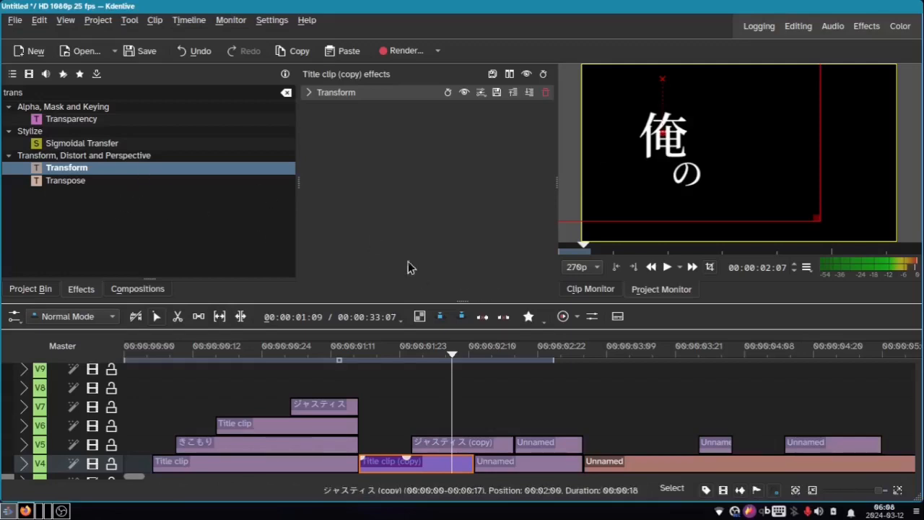
double_click(107, 93)
text(glit)
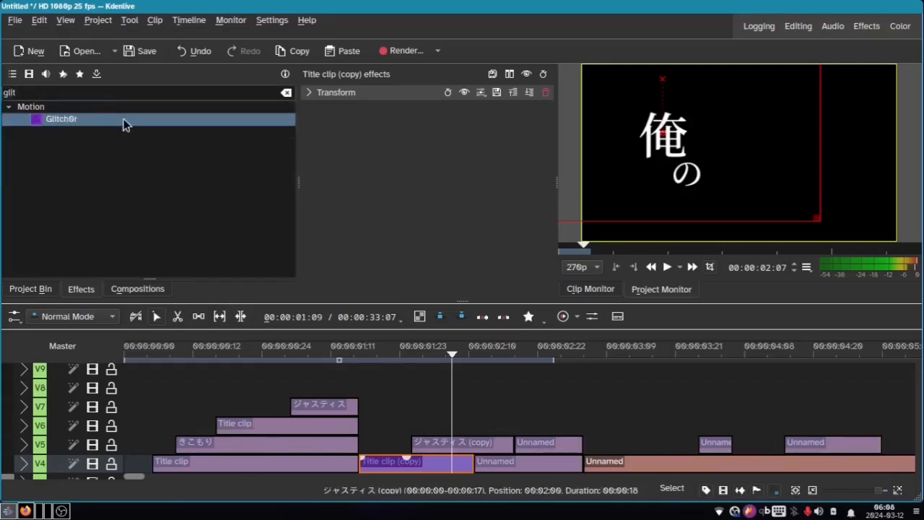
drag(123, 124, 433, 181)
click(569, 441)
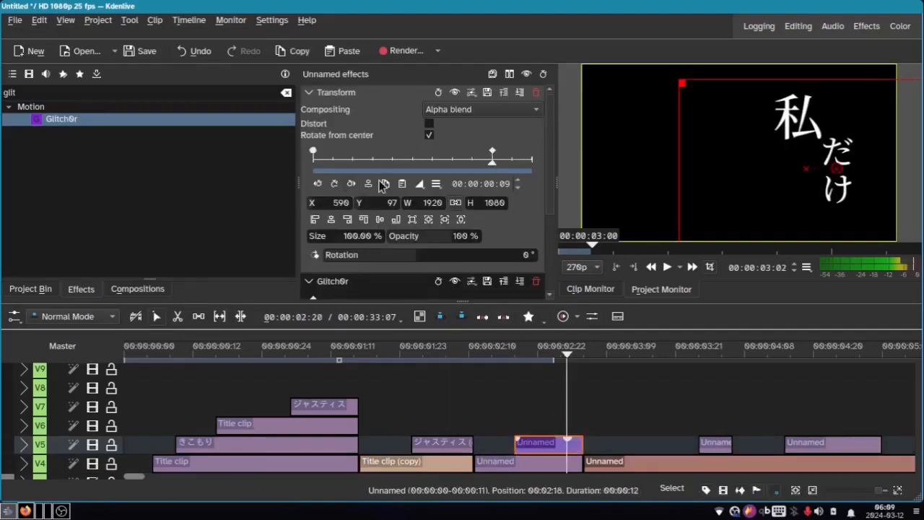
click(310, 93)
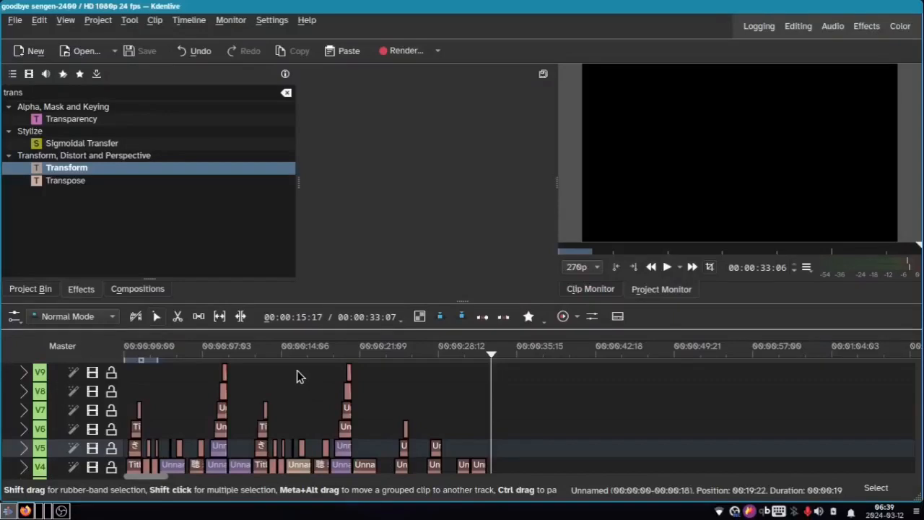
Create a sequence named text from all the lyric title clips on V4 and the tracks above
drag(378, 366, 111, 364)
drag(556, 365, 45, 492)
scroll(8, 458, down, 3)
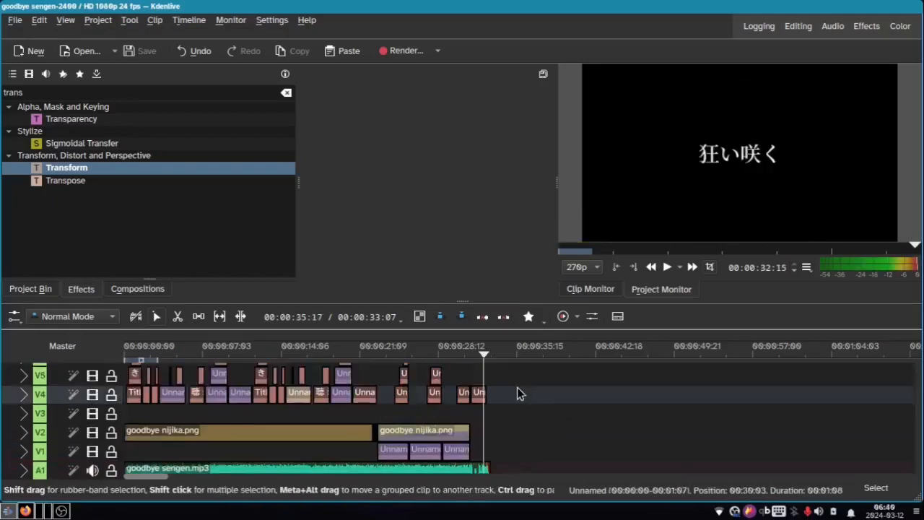
drag(517, 387, 2, 333)
scroll(87, 410, up, 3)
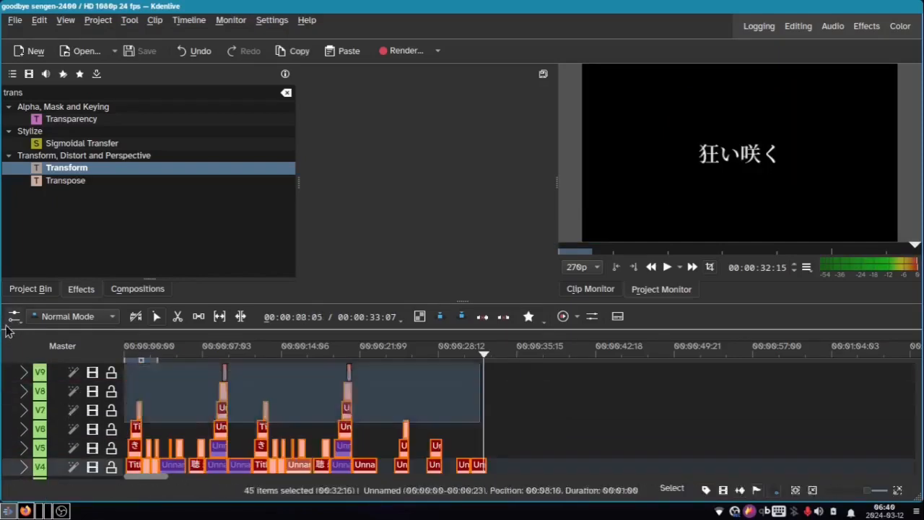
right_click(220, 408)
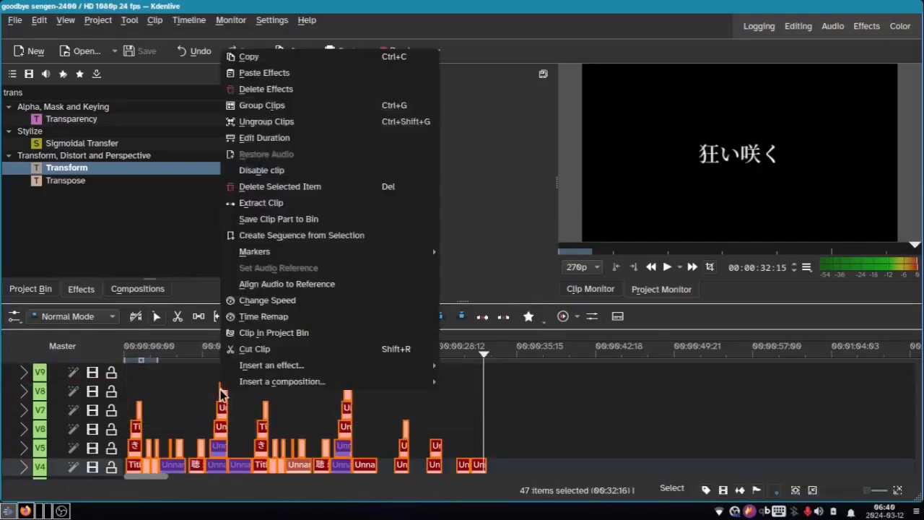
click(350, 239)
double_click(476, 225)
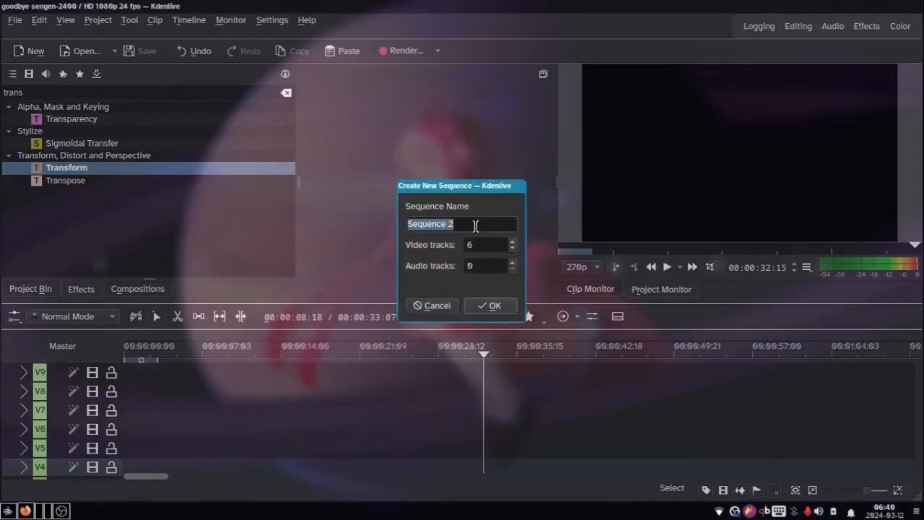
text(text)
key(Return)
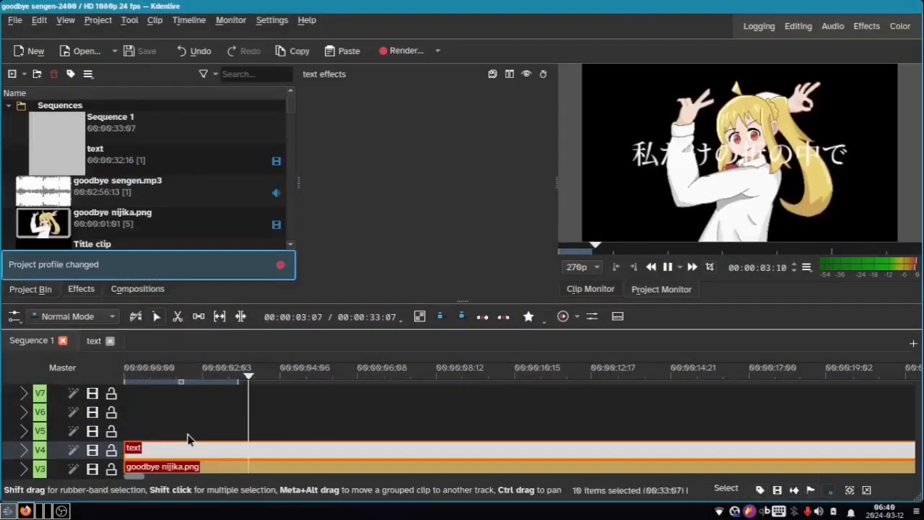
Move the text sequence clip from V4 up to V5, keeping its start at the beginning of the timeline
click(184, 436)
click(191, 448)
drag(191, 449, 186, 429)
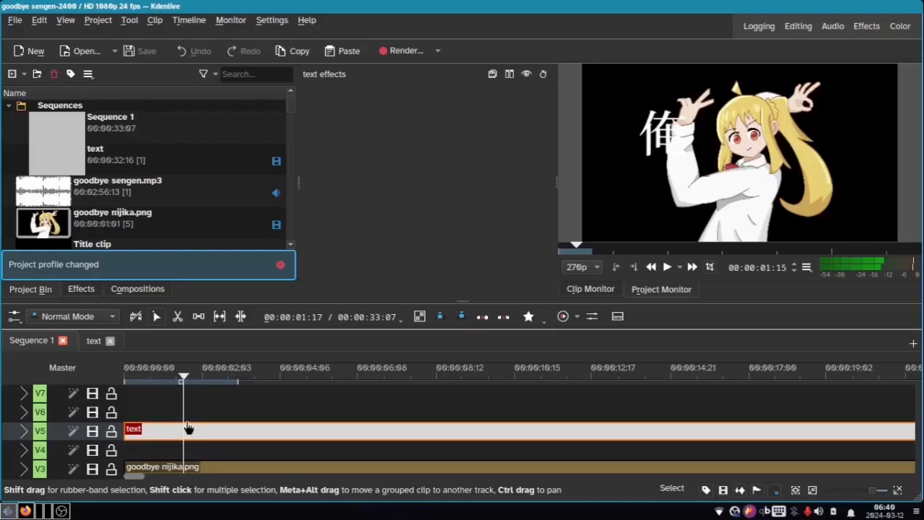
Duplicate the text sequence clip and place the copy on V4 at the timeline start, directly beneath the original
scroll(344, 444, down, 3)
key(ctrl+c)
click(495, 439)
key(ctrl+v)
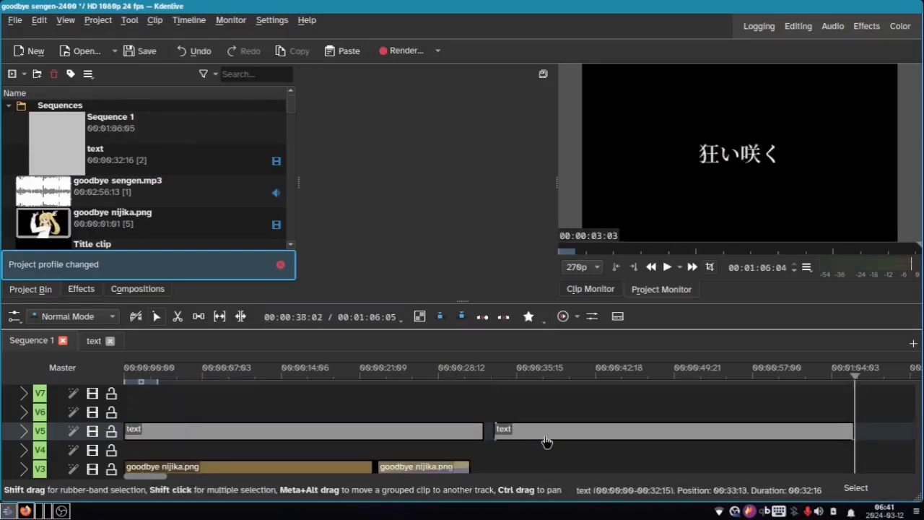
drag(546, 441, 175, 443)
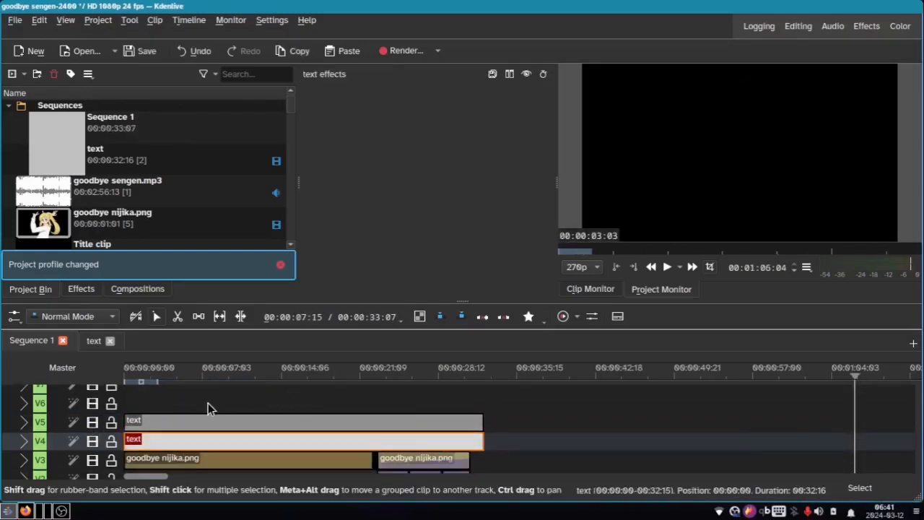
Add a Gaussian Blur to the text copy on V4 with Sigma 6 and Vertical Sigma 24
click(188, 372)
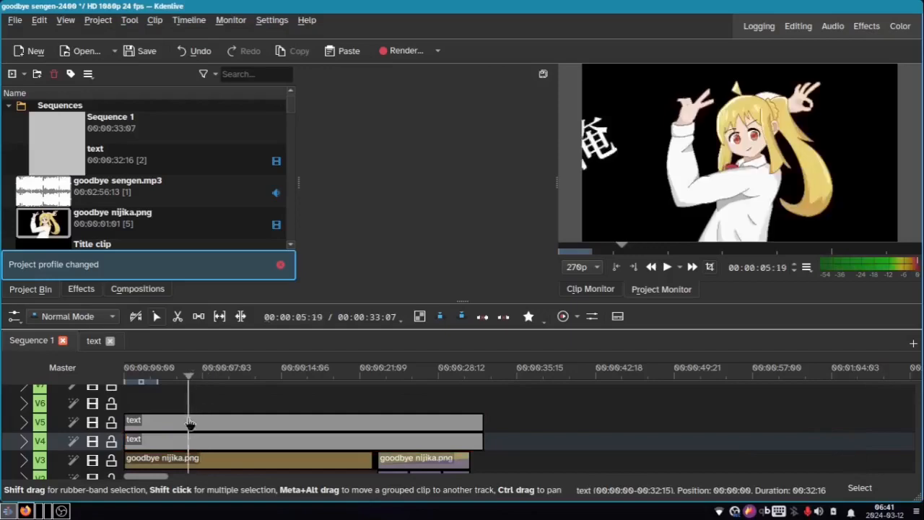
click(81, 288)
double_click(93, 98)
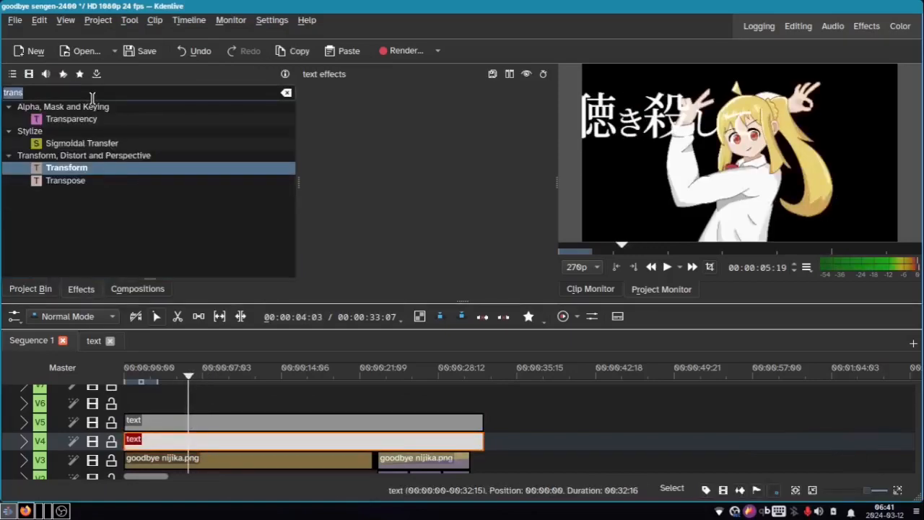
text(blur)
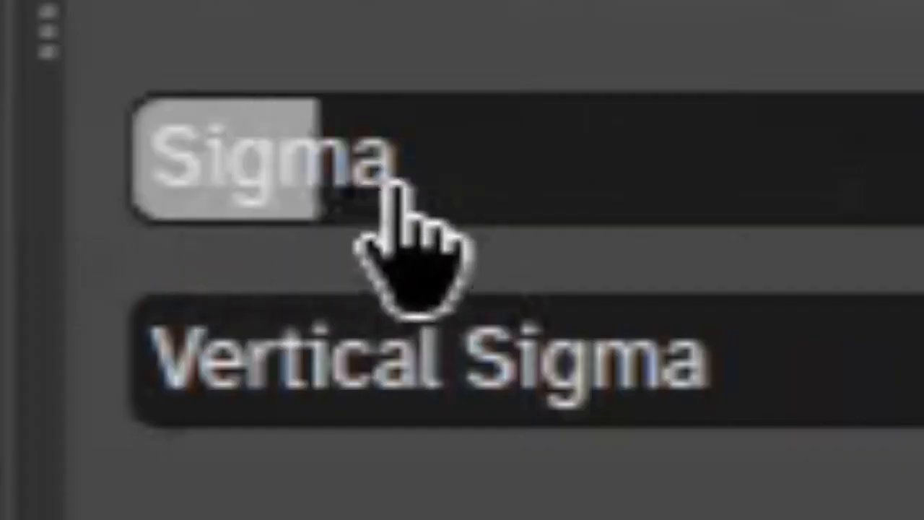
drag(395, 180, 152, 248)
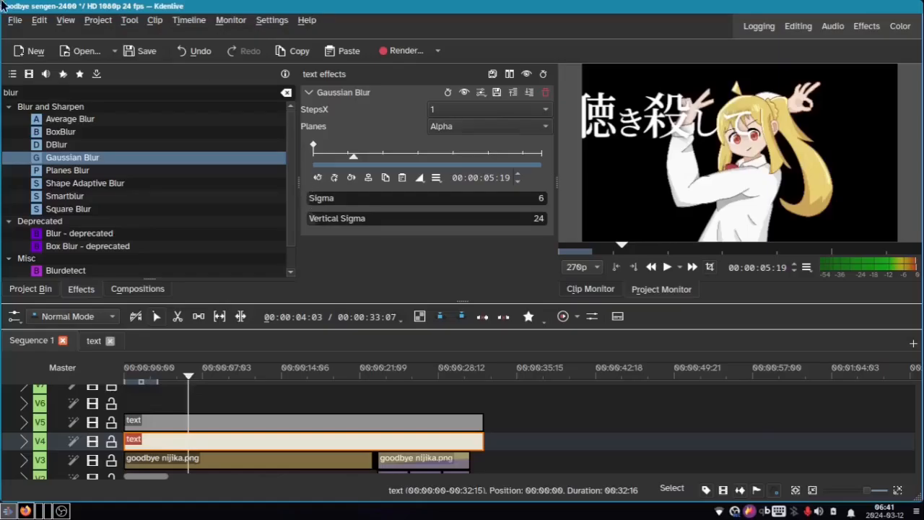
Add the Transform effect to the blurred text copy on V4
double_click(31, 93)
text(trans)
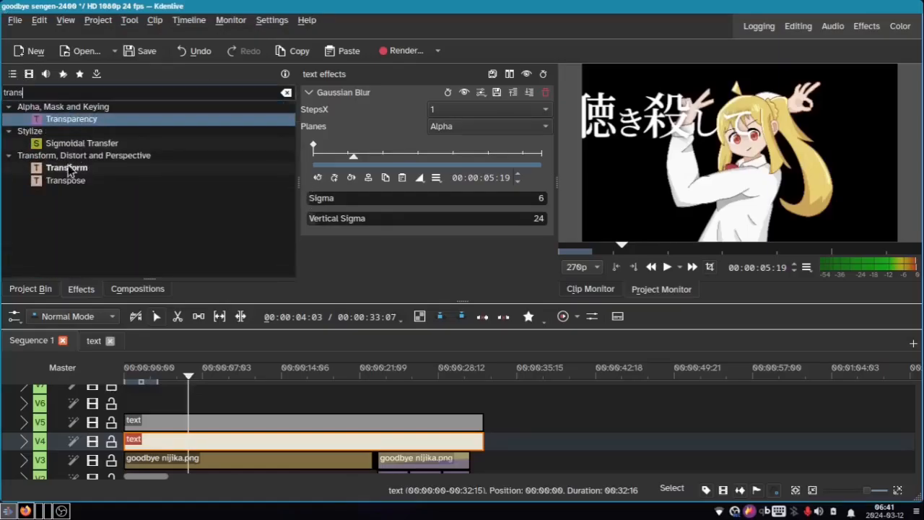
drag(65, 167, 322, 238)
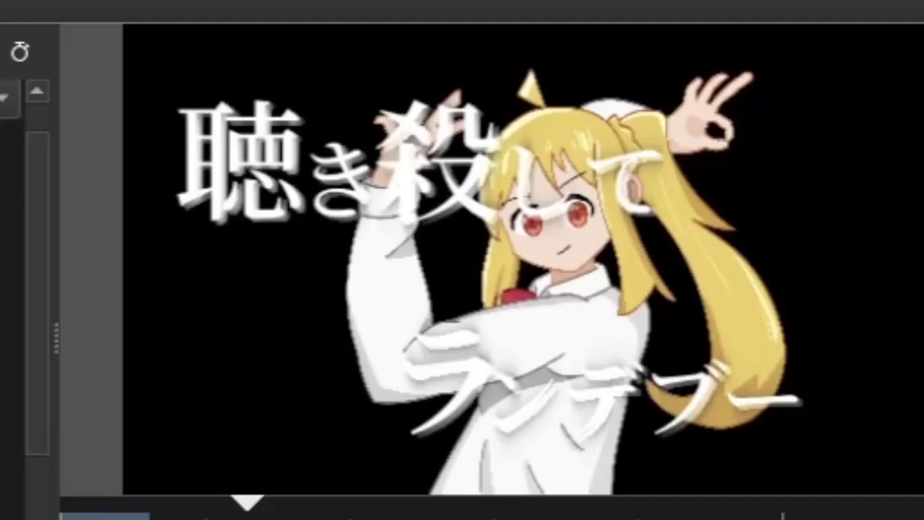
Offset the blurred text copy on V4 to X 5 and Y 8 with its Transform effect
drag(307, 206, 303, 211)
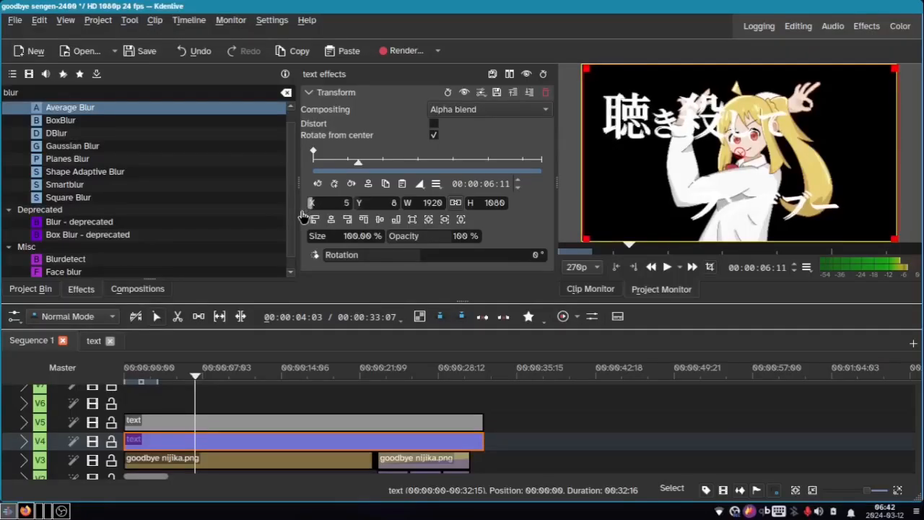
click(310, 94)
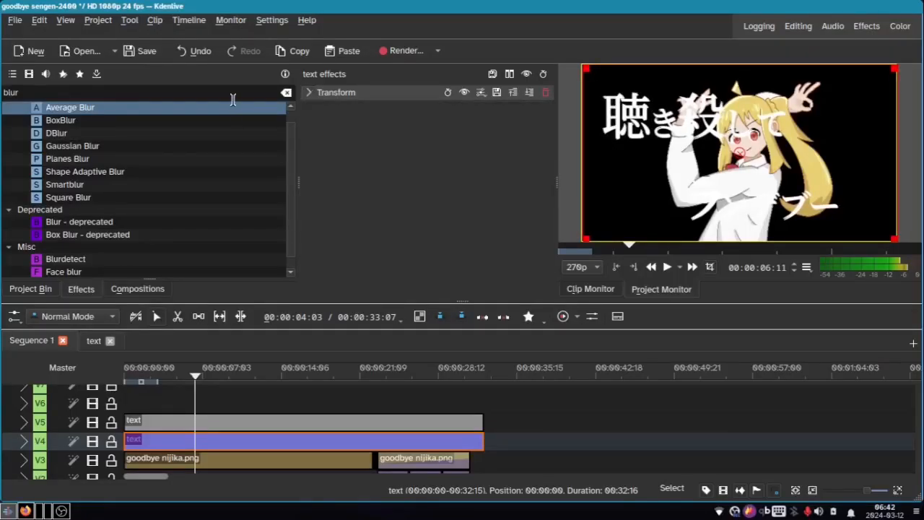
Add the Colorize effect to the blurred text copy on V4 and set its hue to 43
double_click(233, 94)
text(fill)
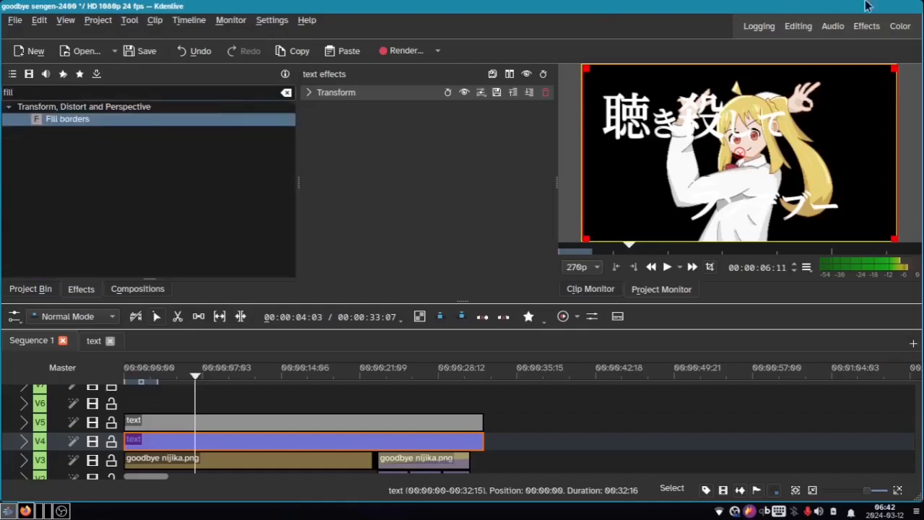
text(co)
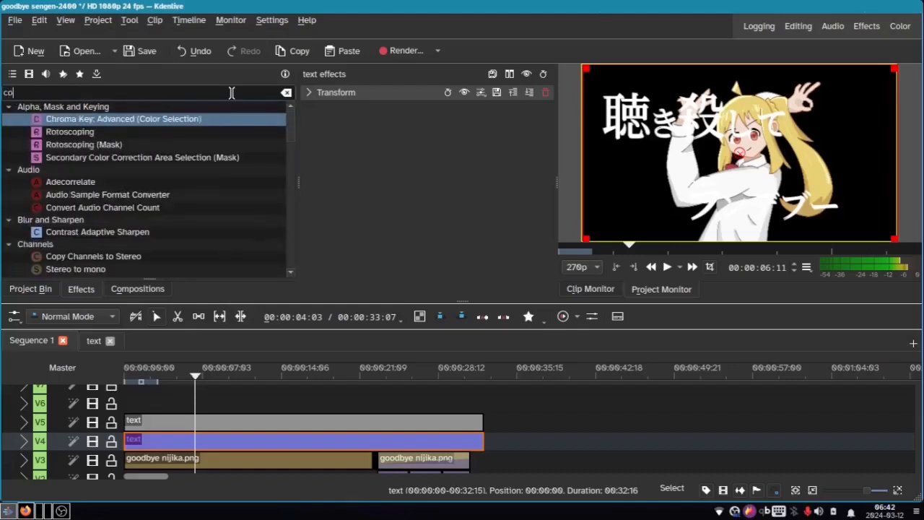
text(loriz)
drag(61, 131, 334, 237)
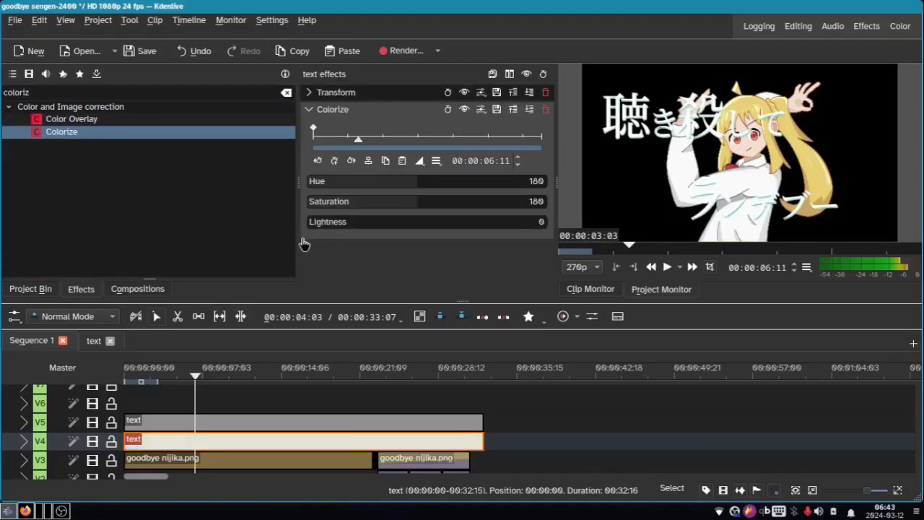
drag(423, 180, 402, 200)
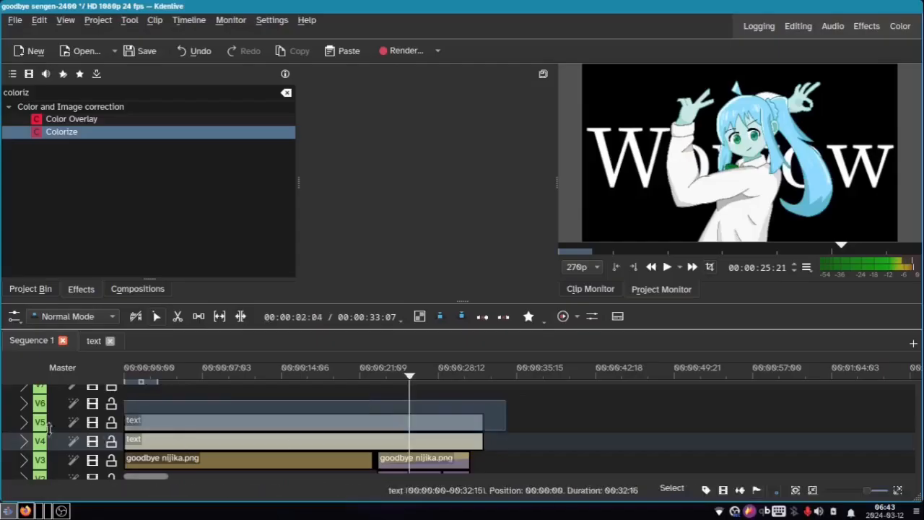
Place a color clip on V3 beneath the character and text layers, and change its colour to bright yellow
drag(2, 496, 2, 497)
drag(207, 462, 2, 482)
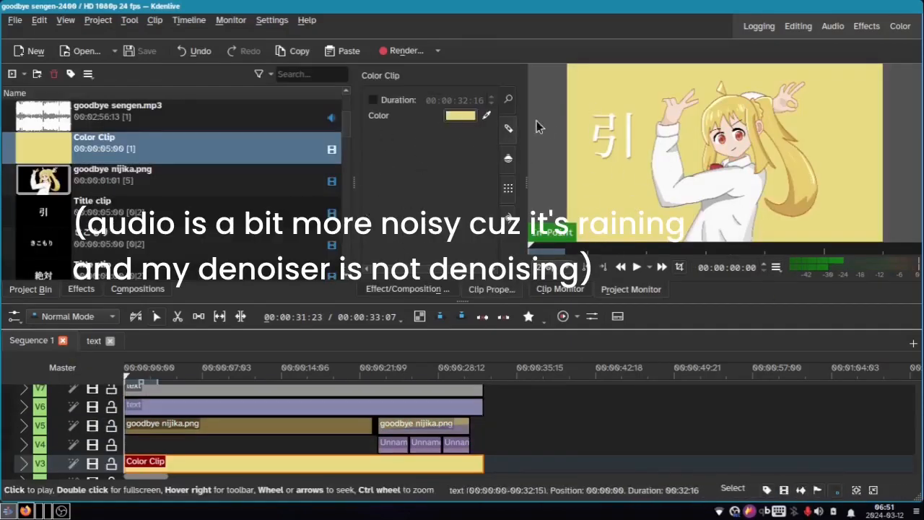
click(472, 115)
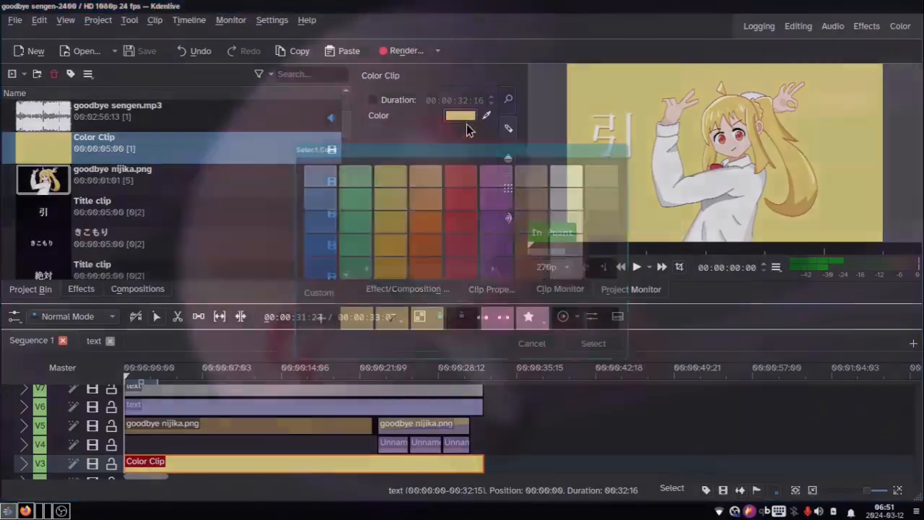
click(319, 313)
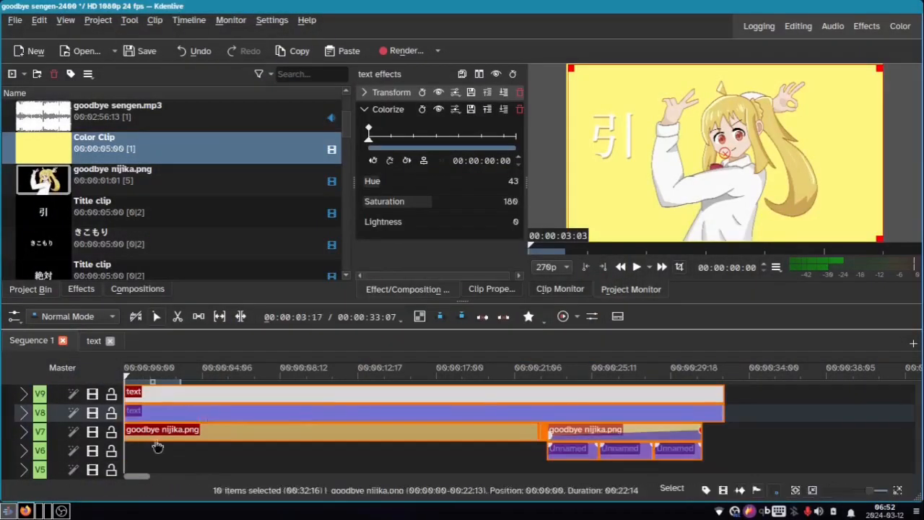
Move the 1080 dots.mp4 clip along V3 over the color clip at the playhead and preview the composite
scroll(78, 429, down, 3)
scroll(78, 433, up, 3)
scroll(78, 440, down, 3)
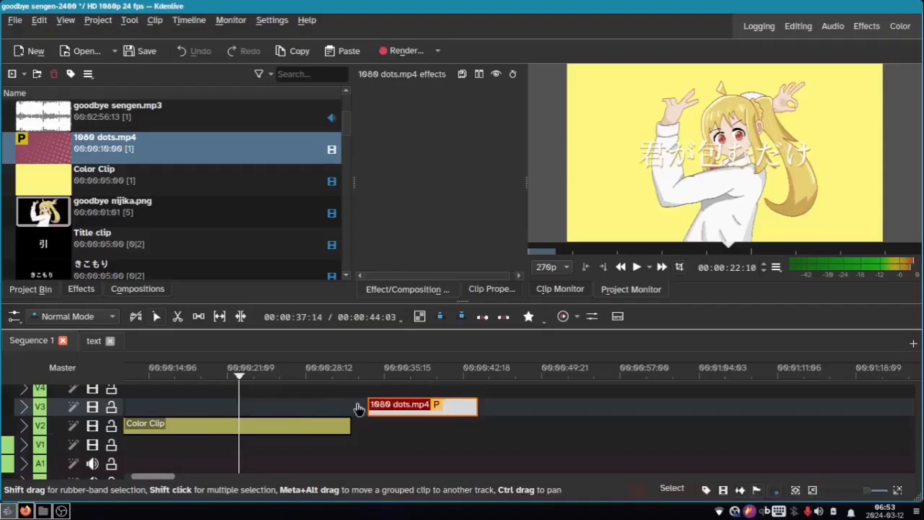
drag(417, 413, 216, 416)
scroll(395, 427, up, 2)
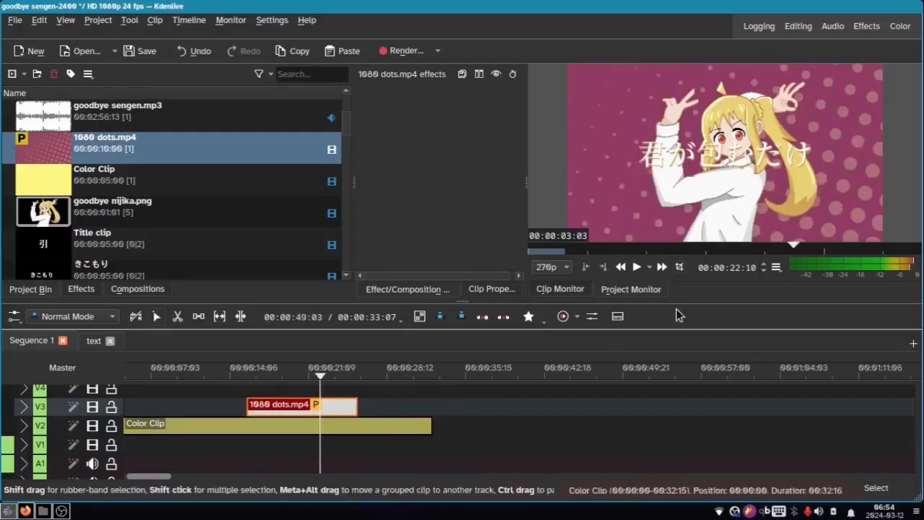
key(space)
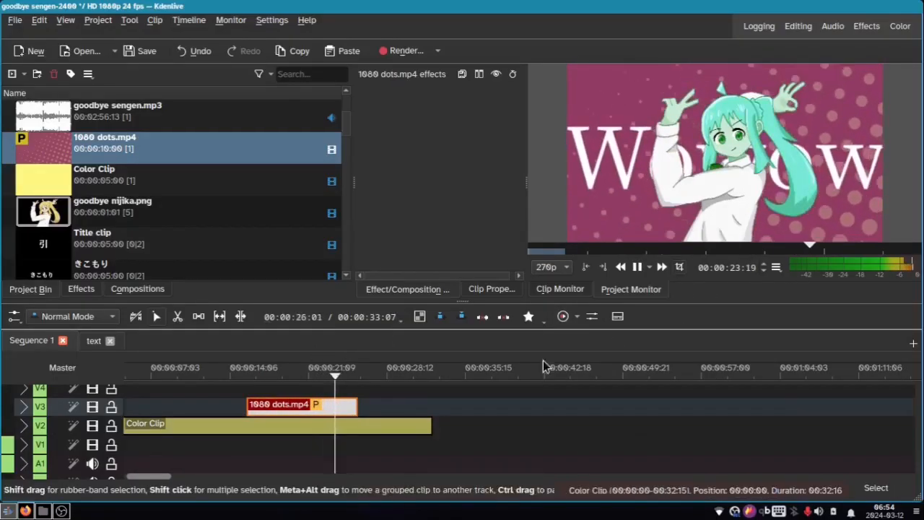
key(space)
Move the 1080 dots.mp4 clip to the beginning of the timeline on V3
scroll(401, 439, up, 1)
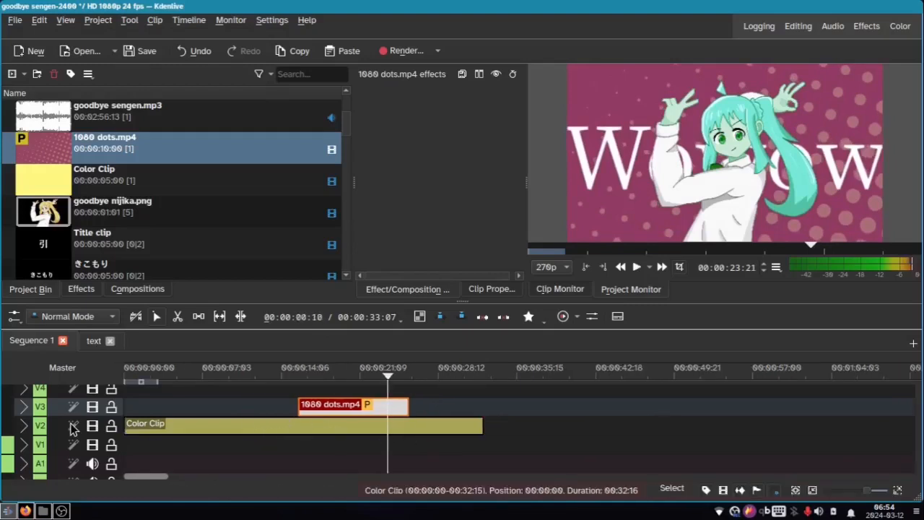
scroll(69, 425, up, 3)
scroll(132, 443, down, 3)
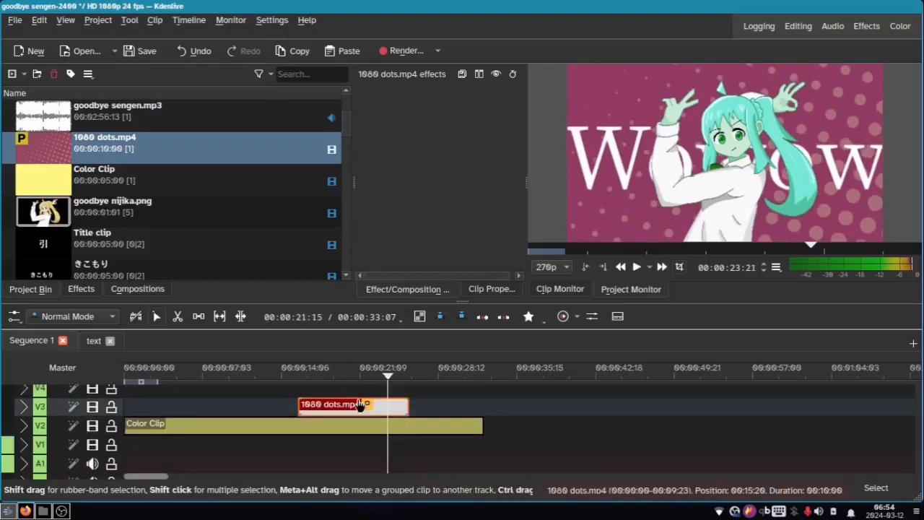
drag(330, 402, 156, 412)
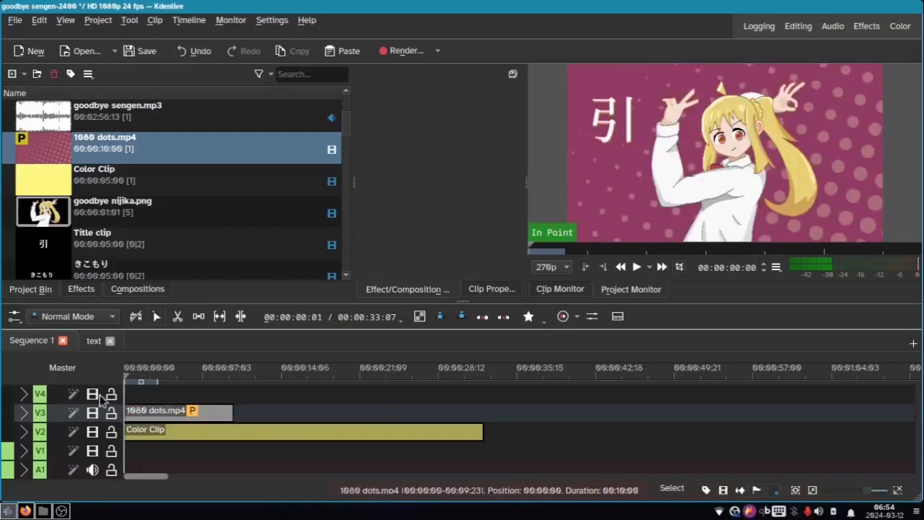
Recolour the 1080 dots.mp4 clip with a Hue shift of 56 and a Saturation effect at 300
click(126, 295)
click(98, 290)
double_click(138, 99)
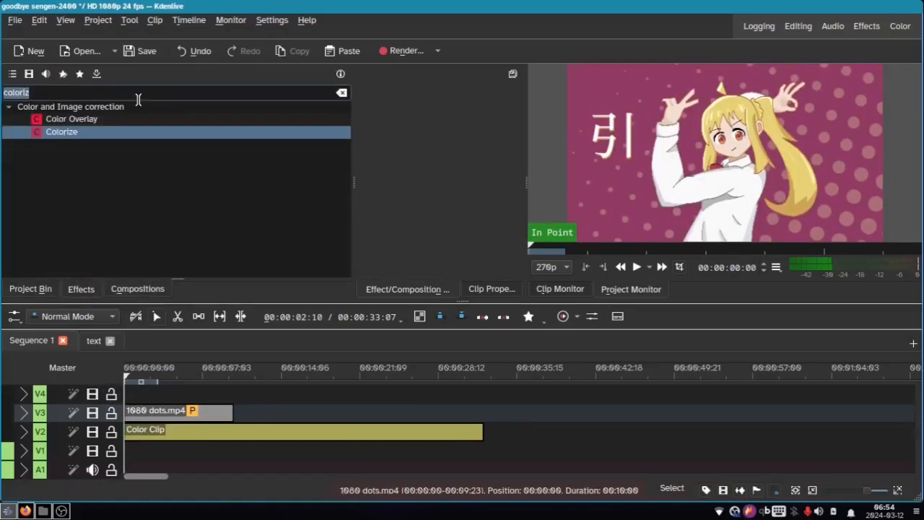
text(hue)
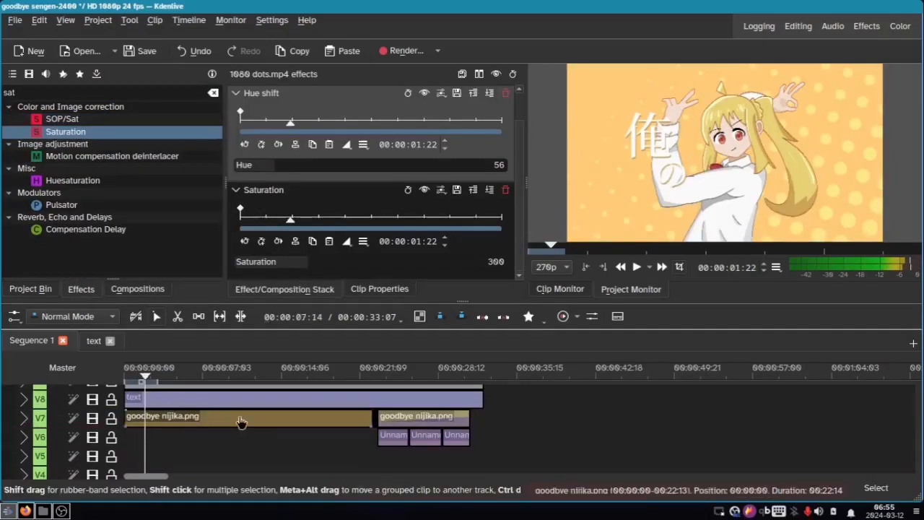
Group the goodbye nijika.png and Unnamed title clips into a new sequence and rename that sequence nijika
click(407, 420)
right_click(408, 420)
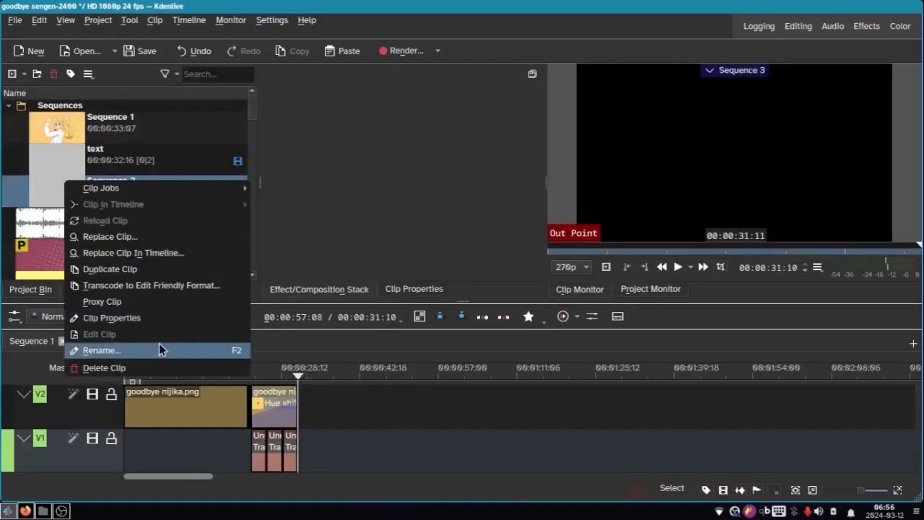
click(161, 350)
text(ni)
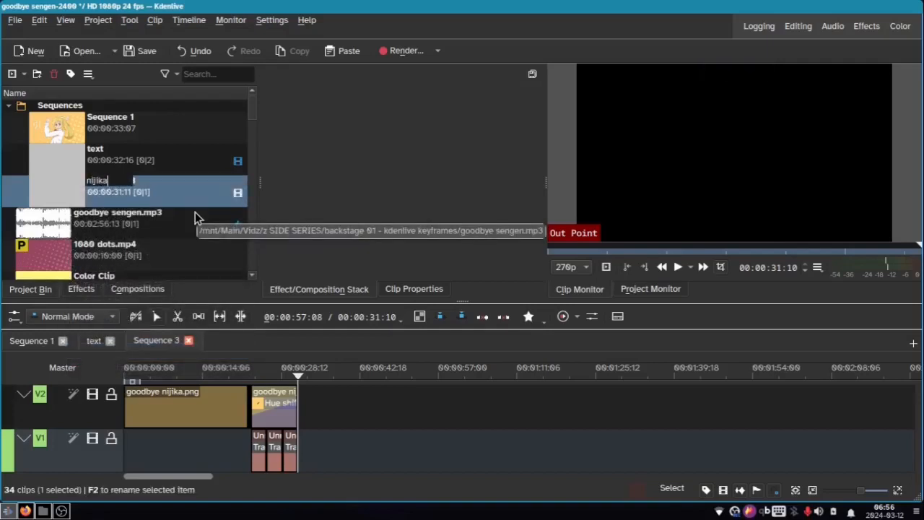
text(jika)
key(Return)
In Sequence 1, fill V3 with four copies of the recoloured 1080 dots.mp4 clip placed end to end
click(31, 340)
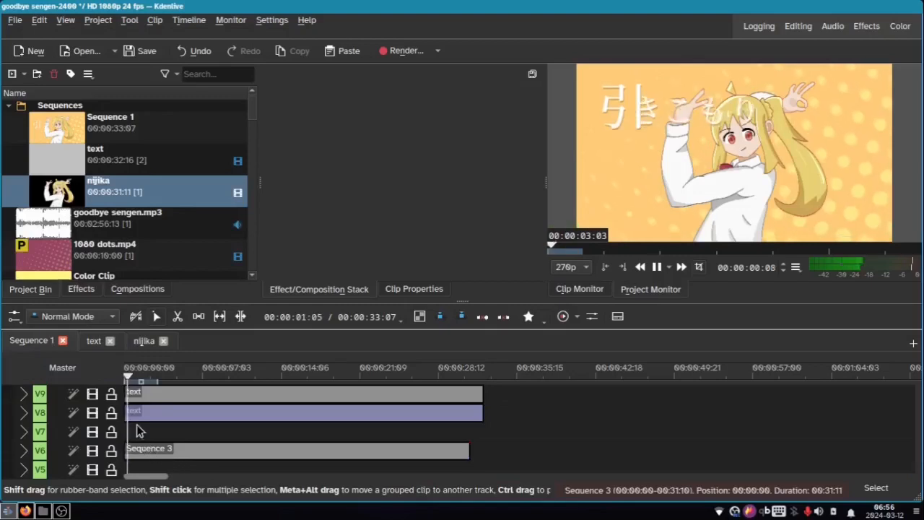
scroll(145, 442, down, 3)
mouse_move(253, 429)
mouse_down()
mouse_move(267, 444)
mouse_move(282, 432)
mouse_move(264, 435)
mouse_up()
drag(287, 402, 112, 460)
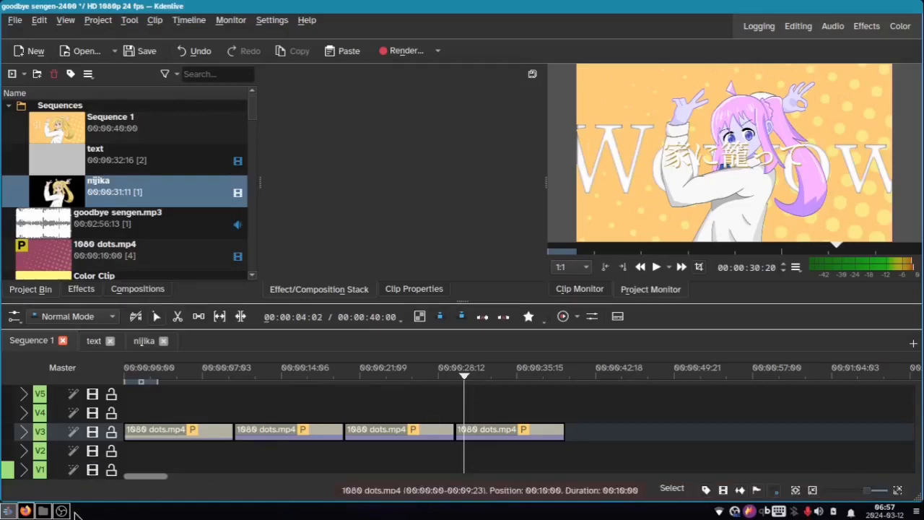
scroll(43, 442, up, 3)
scroll(42, 440, down, 3)
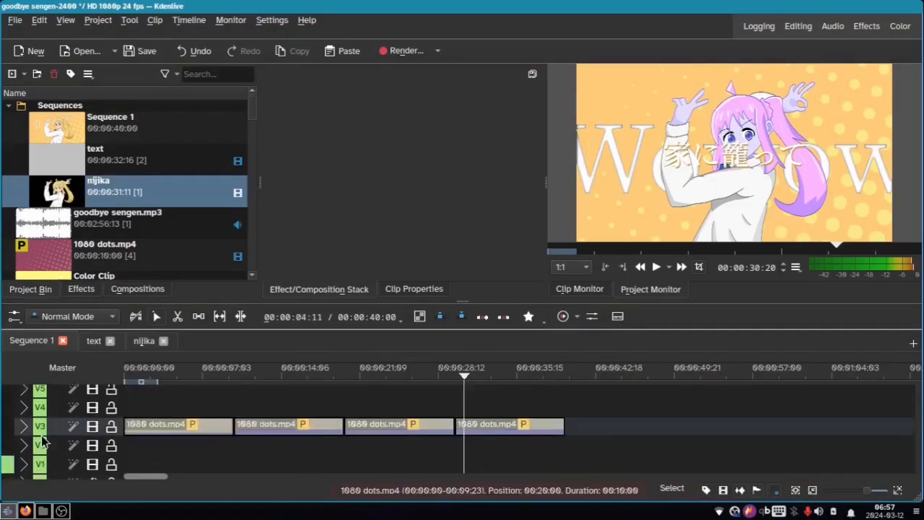
scroll(42, 440, up, 3)
scroll(41, 418, down, 5)
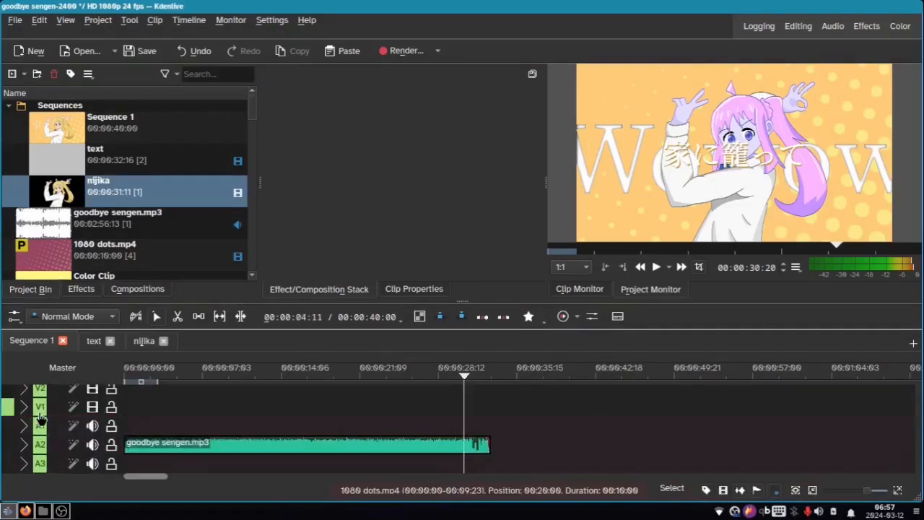
scroll(41, 419, up, 3)
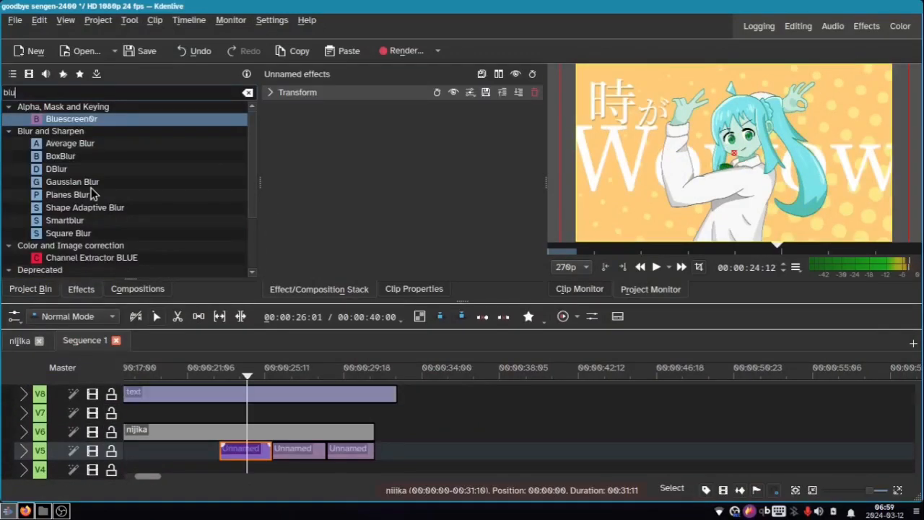
Add a Gaussian Blur with Vertical Sigma 28 and a Brightness of 1000 to the first Unnamed title clip on V5
click(103, 182)
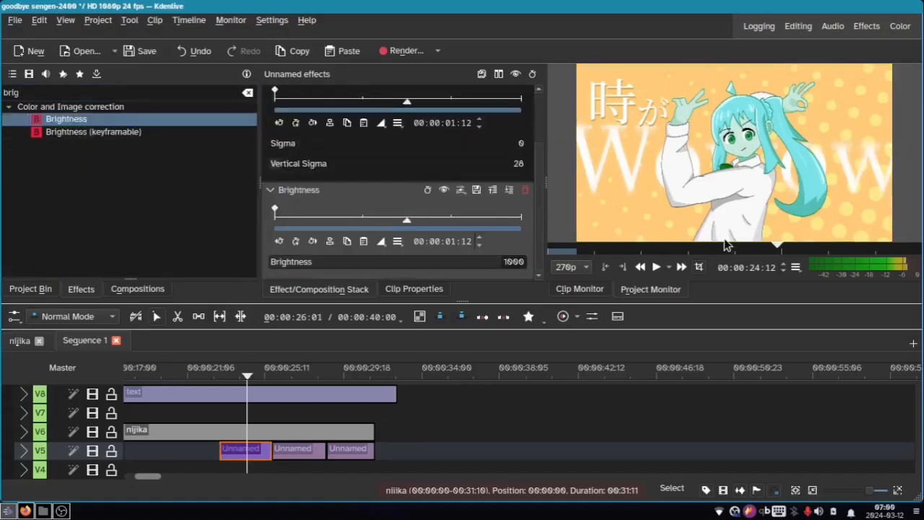
scroll(415, 180, up, 1)
drag(394, 140, 498, 252)
click(307, 449)
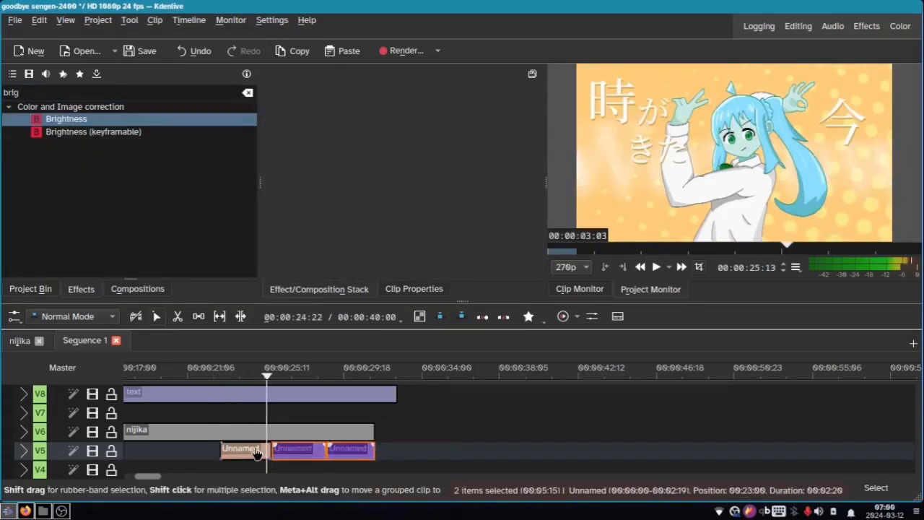
key(Delete)
click(264, 453)
click(288, 454)
key(ctrl+v)
drag(307, 452, 264, 443)
key(ctrl+z)
scroll(288, 436, up, 2)
click(223, 436)
key(ctrl+z)
key(ctrl+z)
Apply the first title clip's blur and brightness effects to the other two Unnamed title clips on V5
click(281, 438)
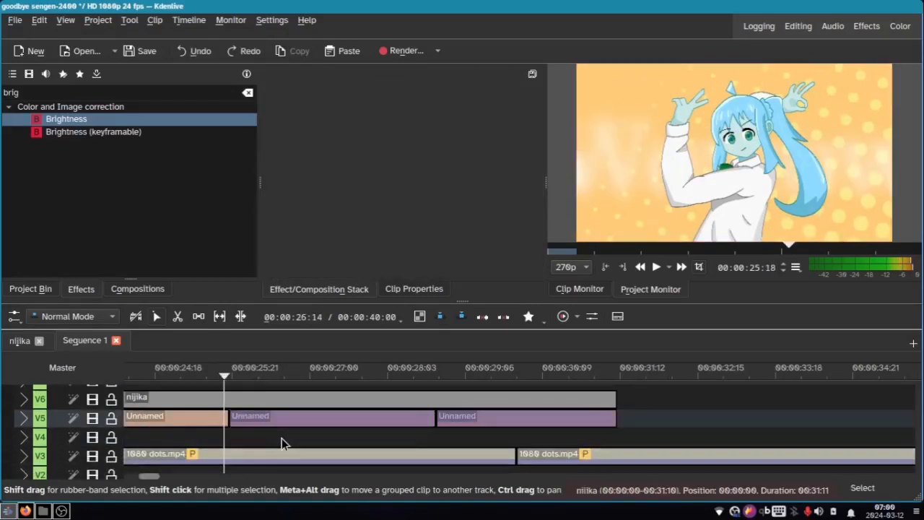
key(ctrl+v)
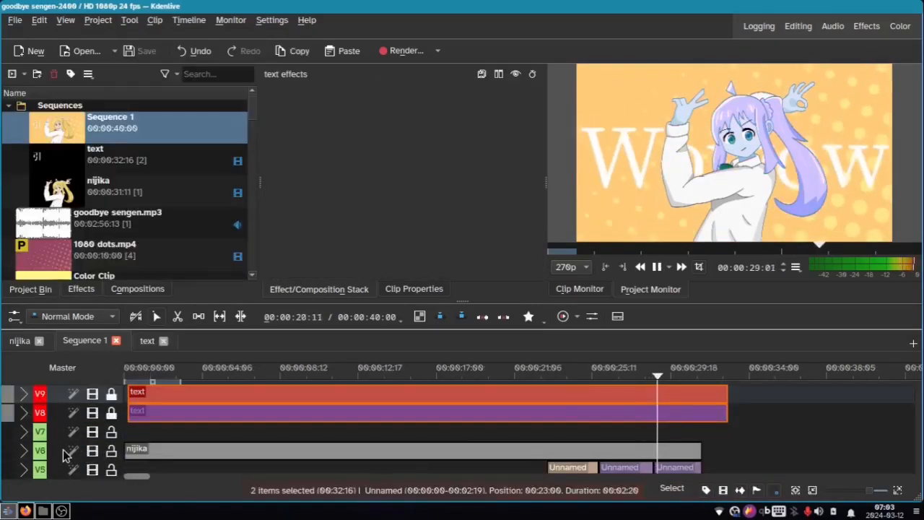
Select the three Unnamed title clips and move them together from V5 down to V4, keeping their timing
scroll(115, 453, up, 2)
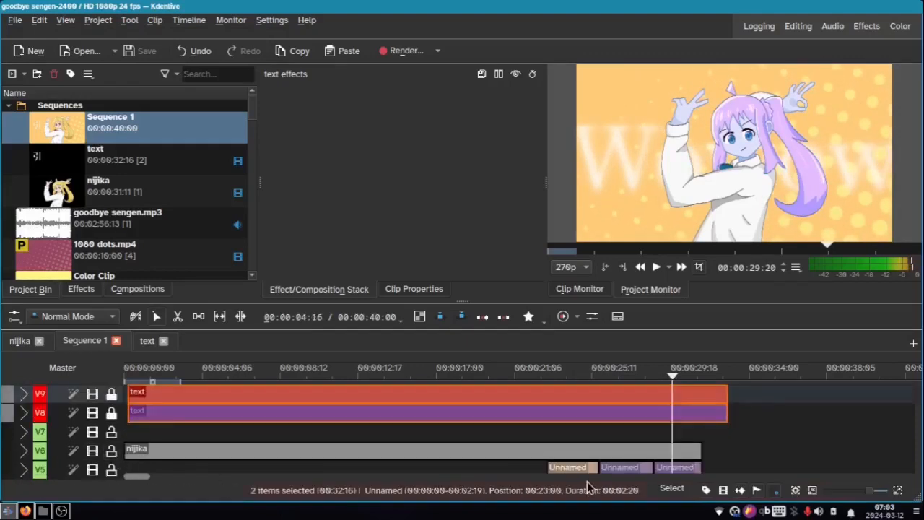
drag(526, 462, 786, 472)
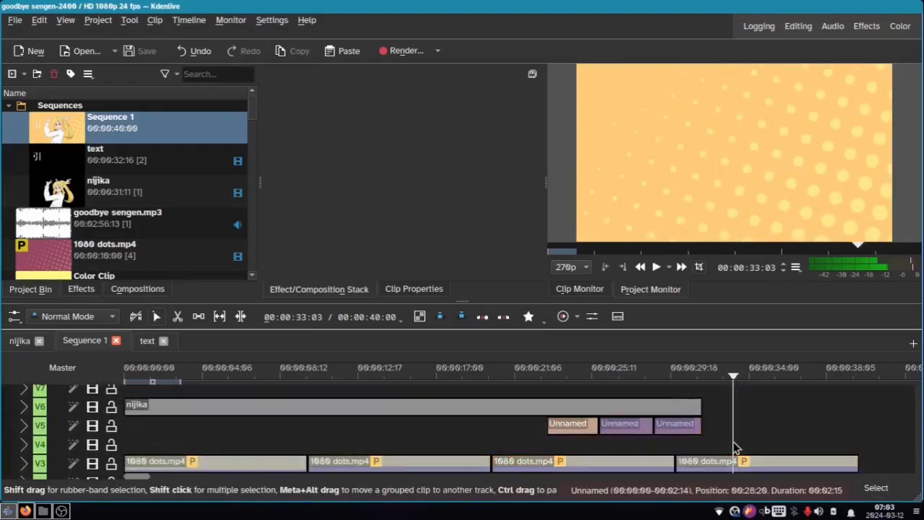
click(574, 426)
drag(577, 433, 577, 452)
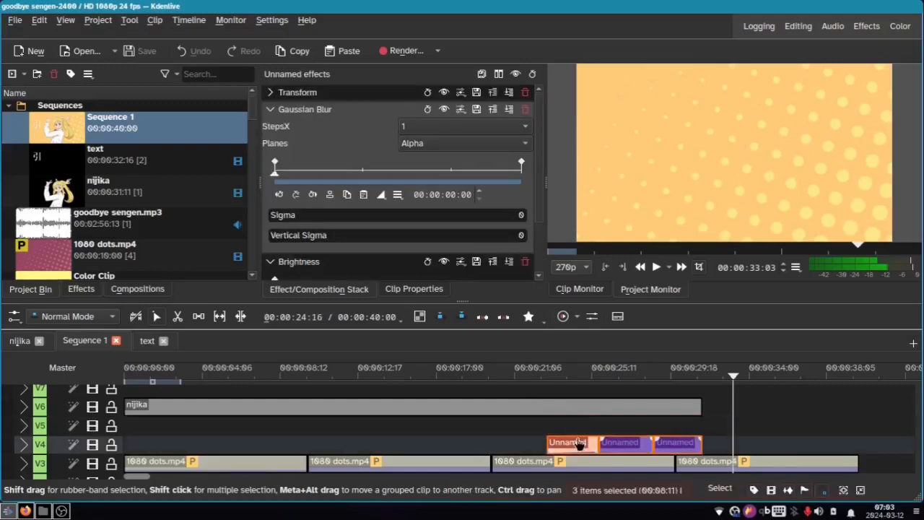
Duplicate the nijika sequence clip and place the copy on V5 at the timeline start, directly beneath the original
click(611, 414)
key(ctrl+v)
drag(406, 408, 15, 462)
Add a Brightness effect at 1000 and a Color Overlay effect to the nijika copy on V5
click(216, 381)
click(84, 291)
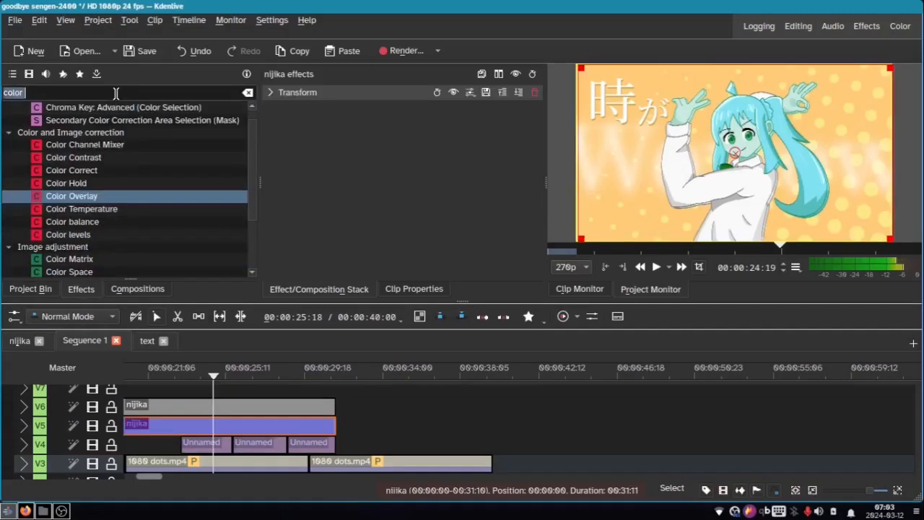
text(bright)
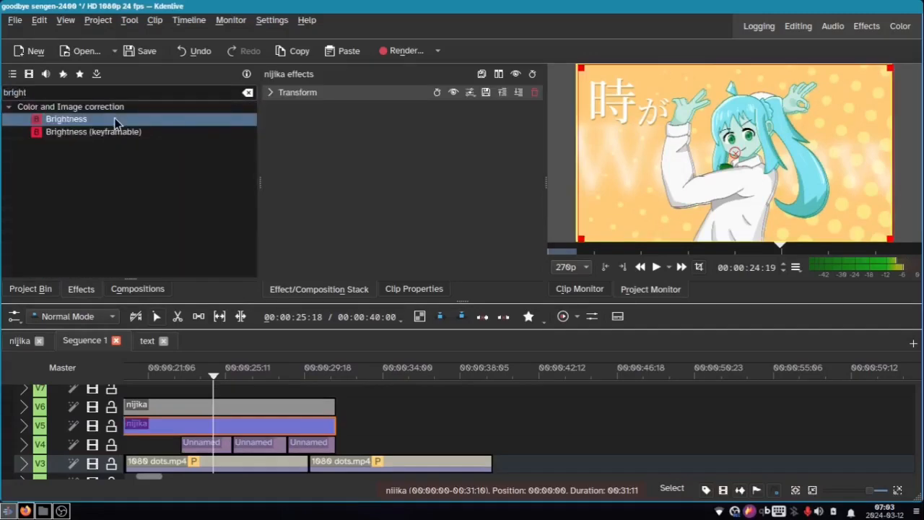
double_click(116, 123)
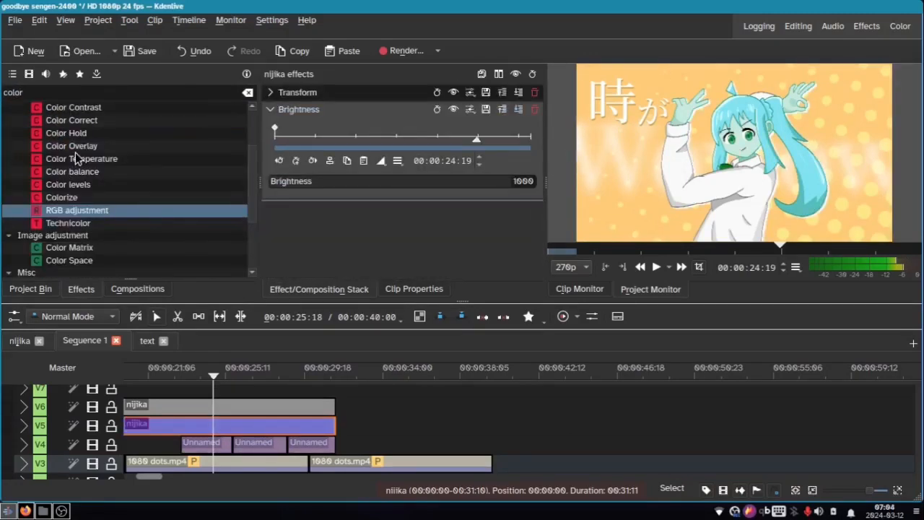
drag(86, 147, 406, 248)
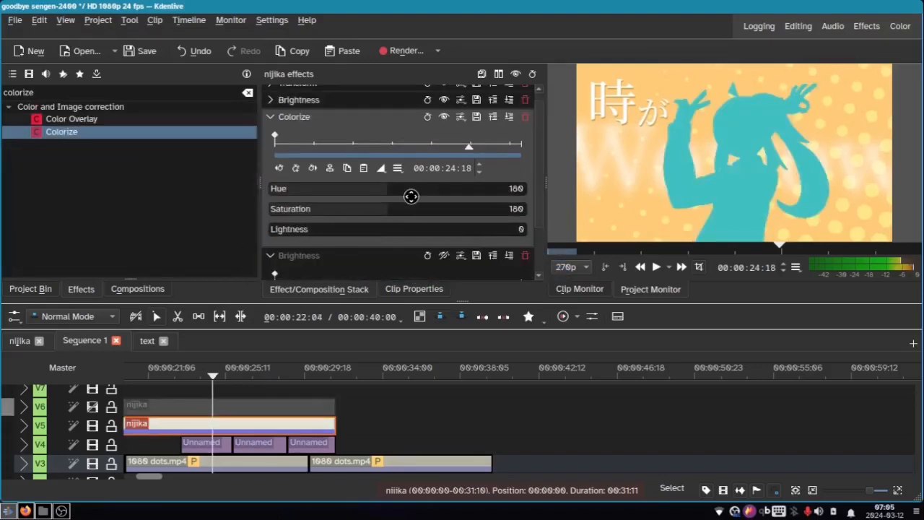
Set the Colorize hue to 290 on the nijika copy on V5 and remove the disabled Brightness effect below it
drag(411, 196, 464, 200)
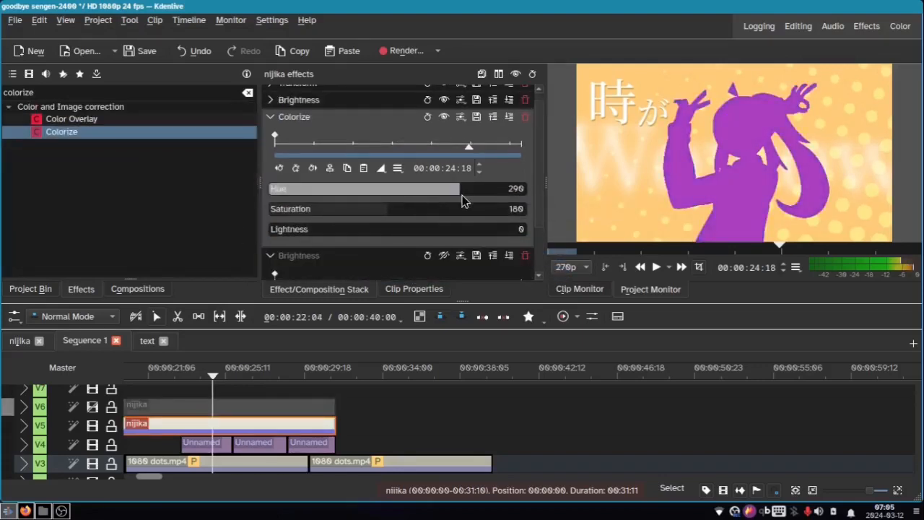
click(524, 255)
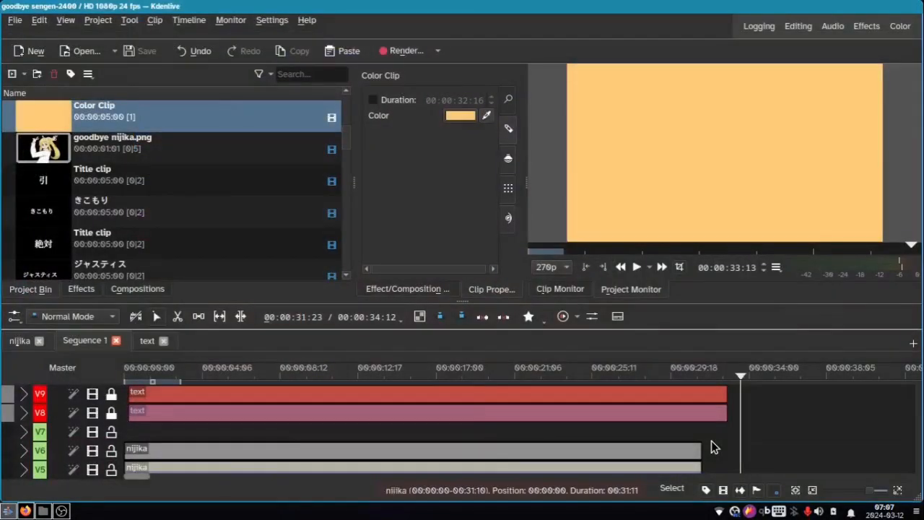
Unlock tracks V8 and V9 in Sequence 1 and open the nested text sequence for editing
drag(390, 381, 385, 378)
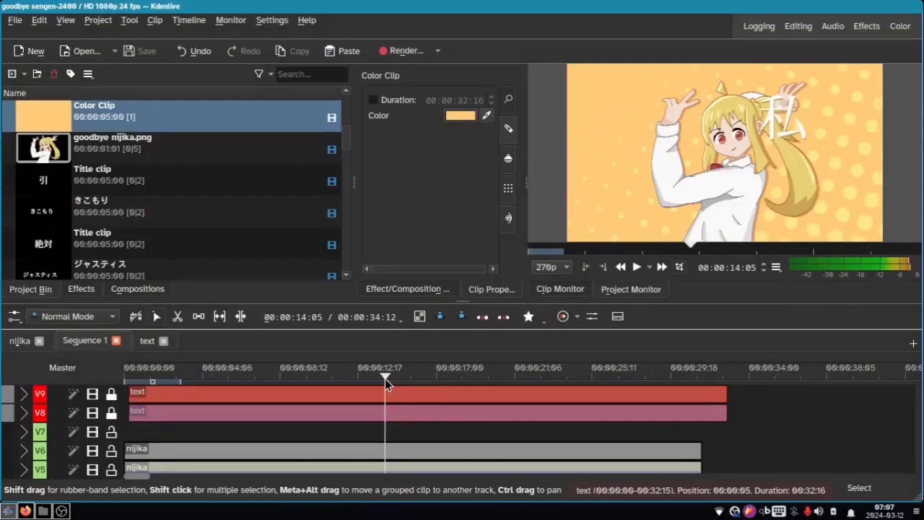
click(112, 412)
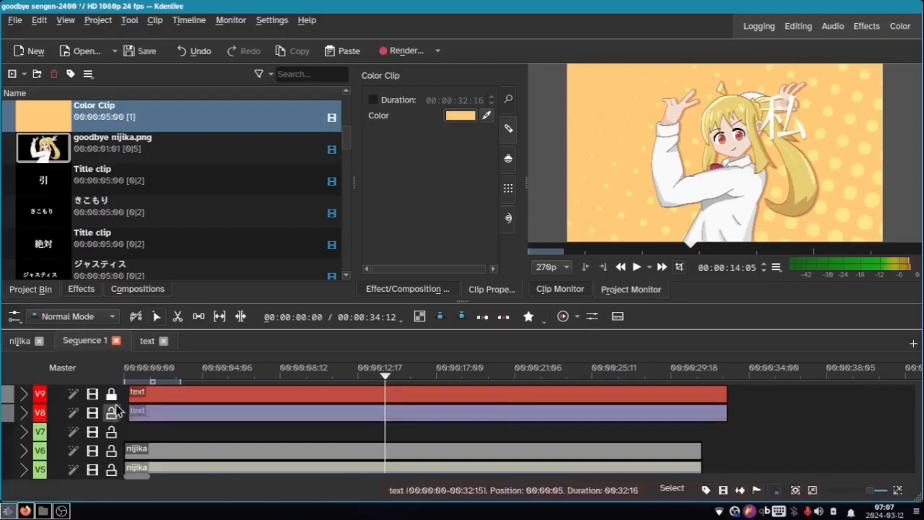
click(111, 393)
double_click(271, 390)
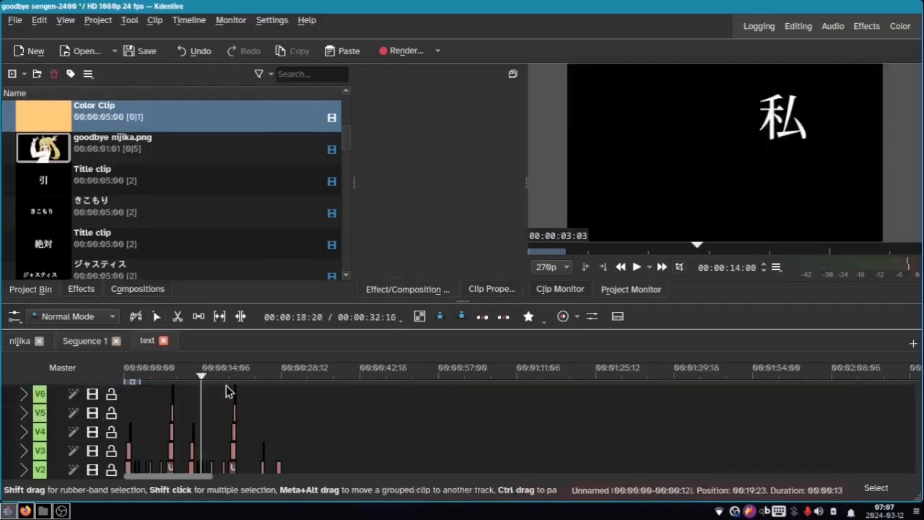
Examine how the title clips are layered across the text sequence's video tracks, previewing the lyrics at several points
scroll(215, 406, up, 2)
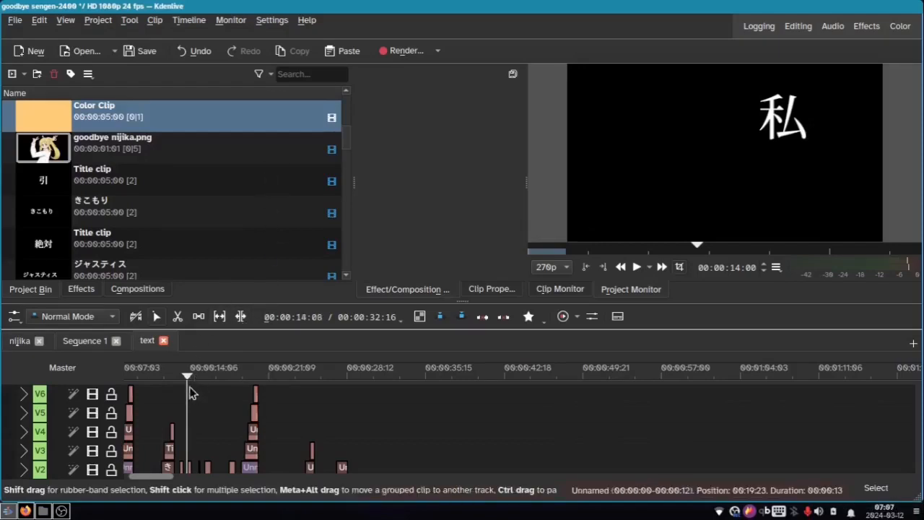
drag(182, 378, 1, 414)
scroll(23, 427, down, 2)
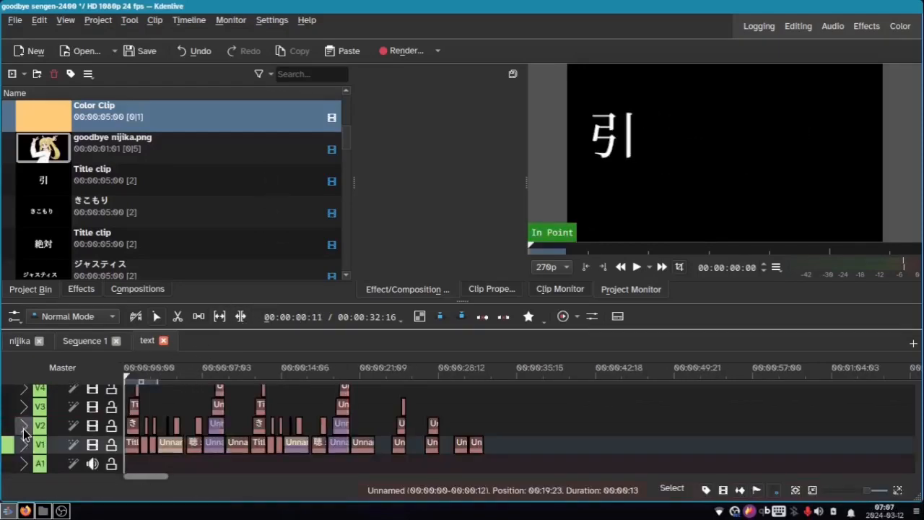
scroll(24, 435, up, 2)
scroll(24, 434, down, 2)
scroll(24, 434, up, 2)
scroll(24, 434, down, 2)
drag(215, 370, 347, 409)
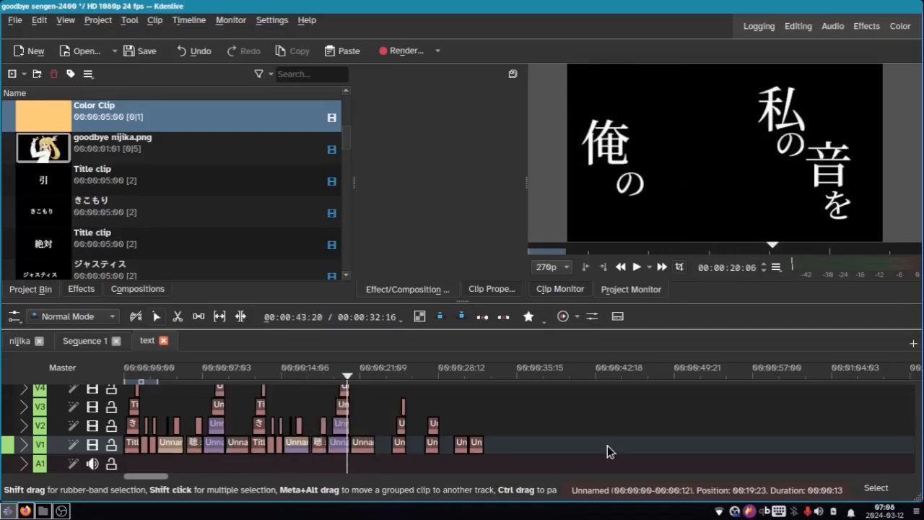
drag(226, 382, 274, 381)
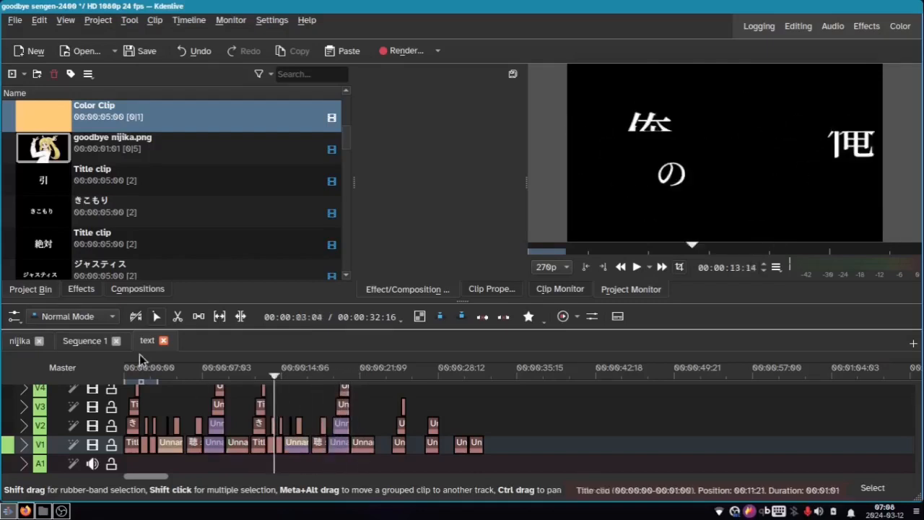
Inspect the title clips near 12 seconds in the text sequence, and preview goodbye nijika.png and text from the project bin
click(85, 345)
click(147, 339)
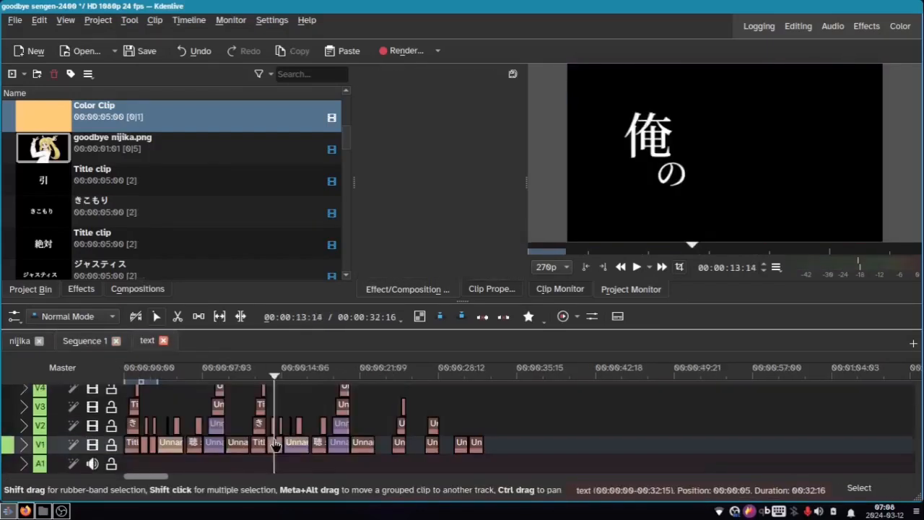
click(259, 451)
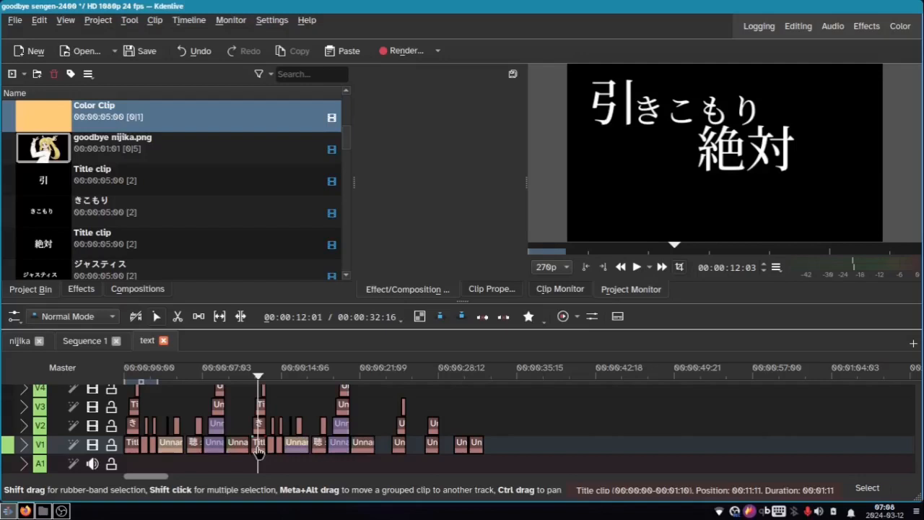
click(259, 443)
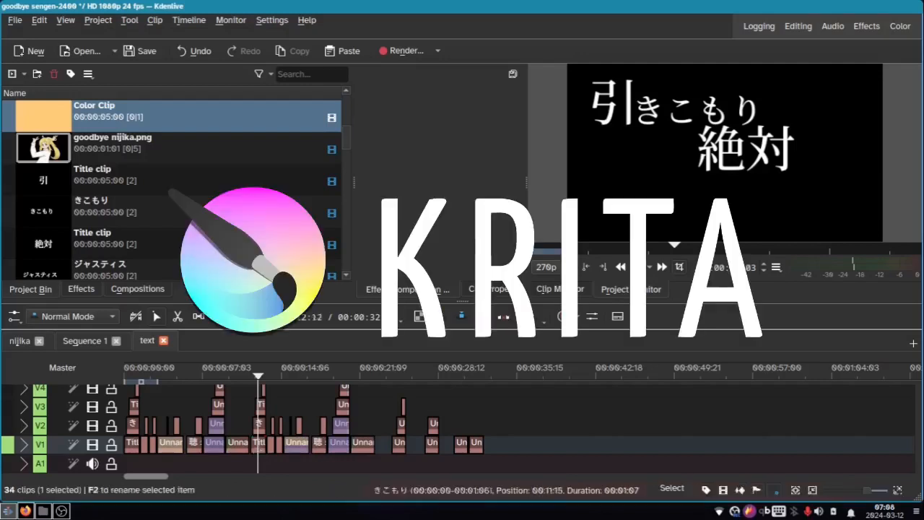
click(207, 143)
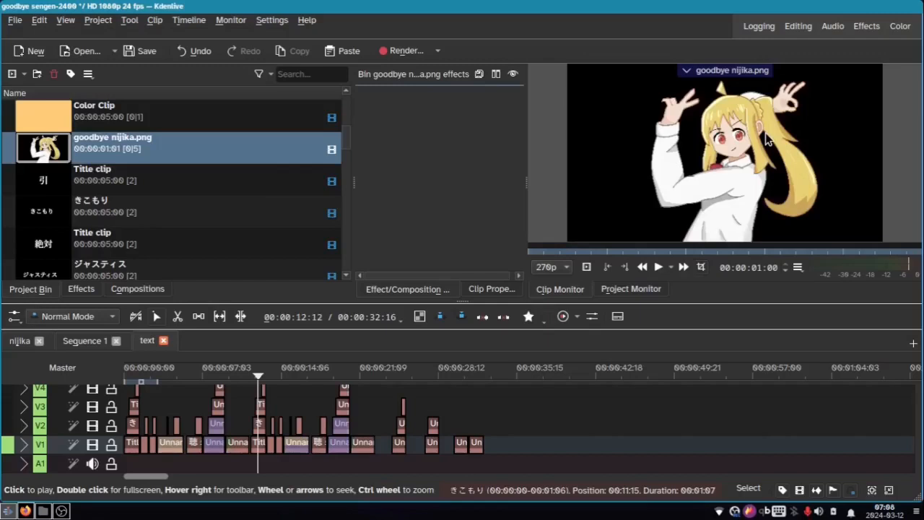
scroll(218, 180, up, 2)
click(204, 160)
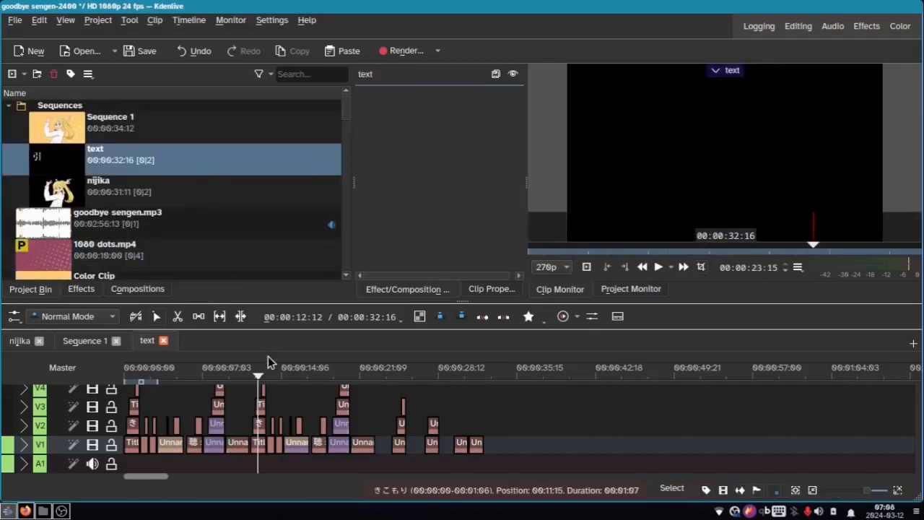
Preview the text sequence's lyrics from about 15 seconds onward and return to Sequence 1
click(290, 375)
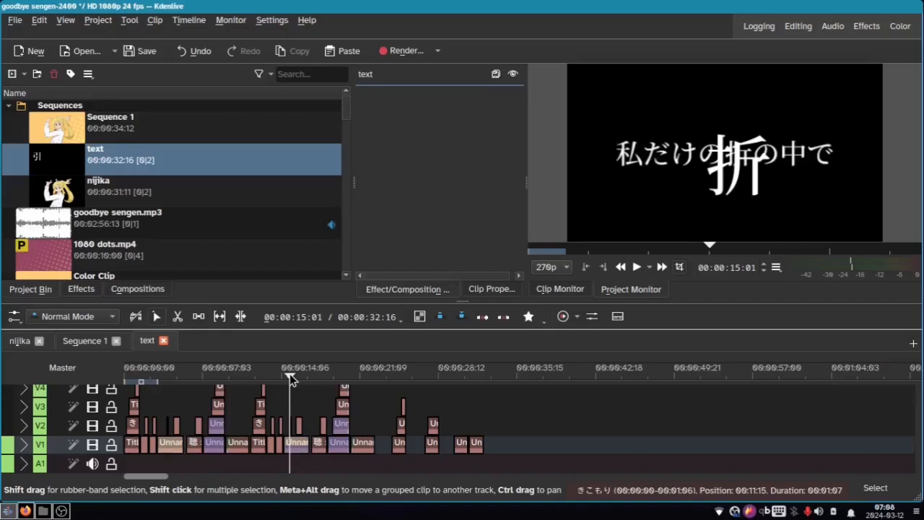
drag(289, 379, 365, 388)
click(83, 341)
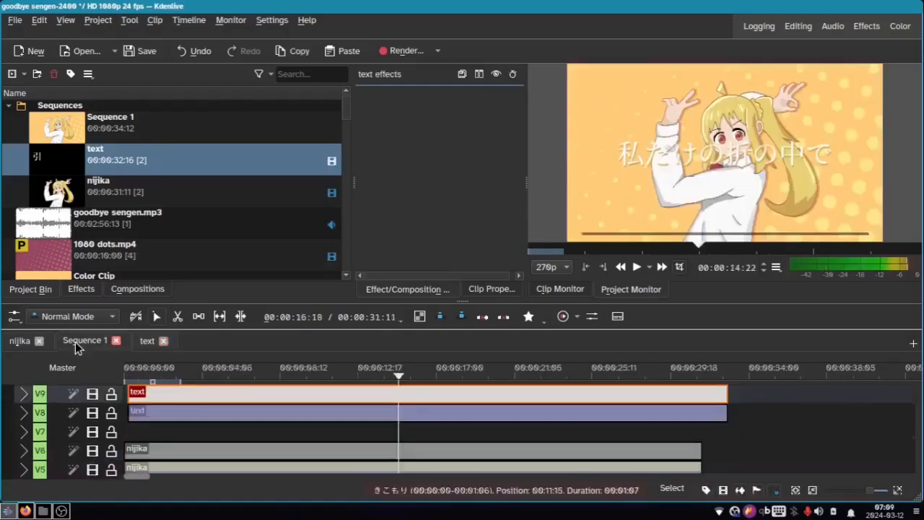